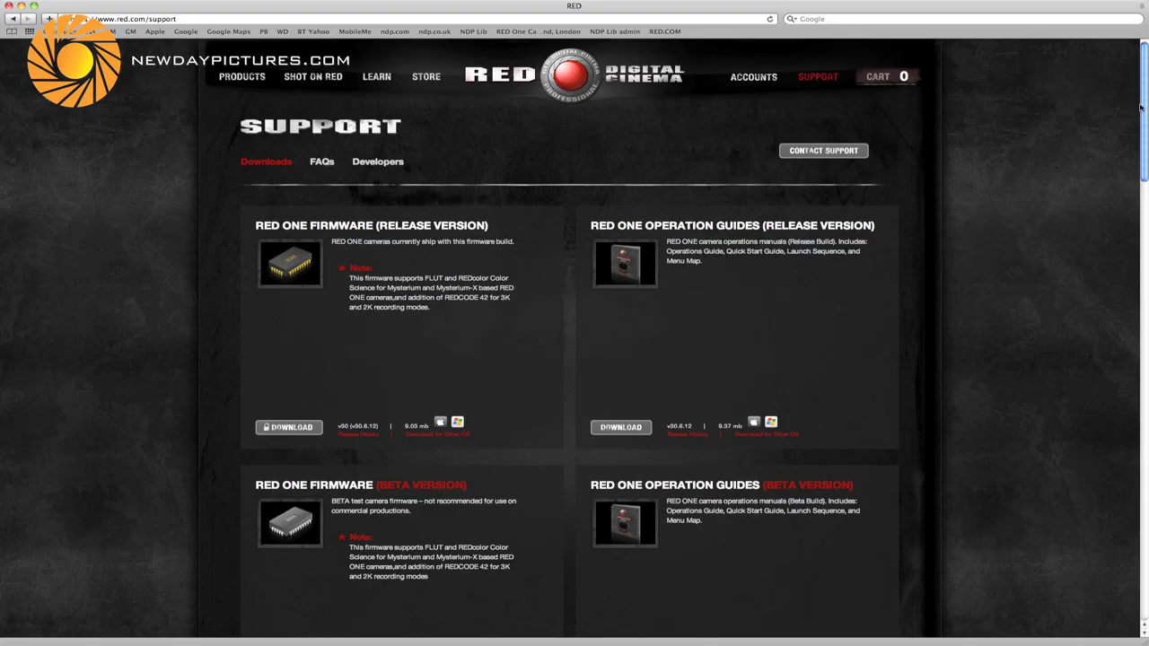
Scroll down the red.com Support > Downloads page in Safari.
{"action": "left_click_drag", "start_coordinate": [1142, 106], "coordinate": [1133, 253]}
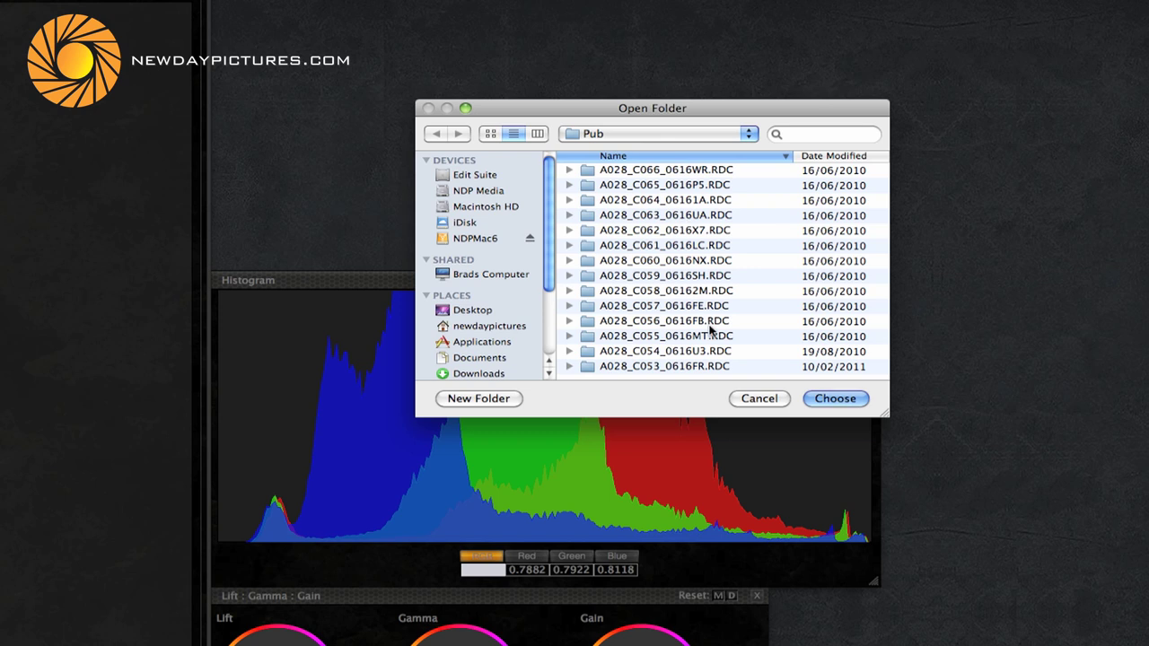
Choose the Pub folder to load its 14 clips into a bin.
{"action": "left_click", "coordinate": [835, 398]}
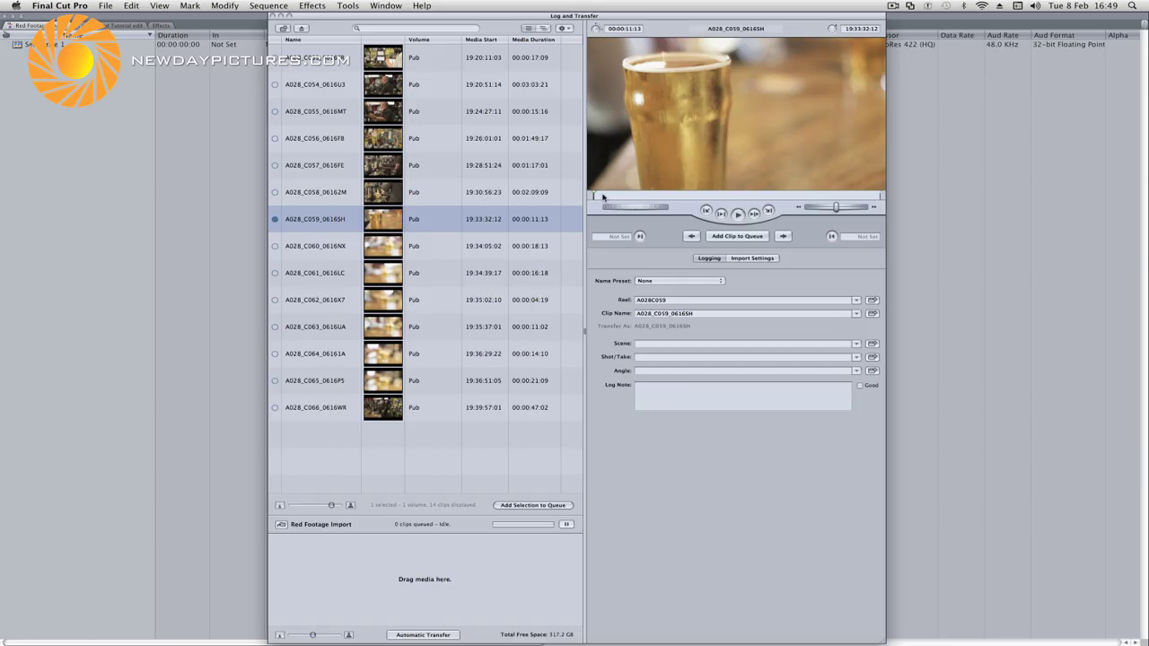
Scrub through the beer clip in the viewer and scroll the Clip Settings panel.
{"action": "left_click_drag", "start_coordinate": [603, 196], "coordinate": [768, 204]}
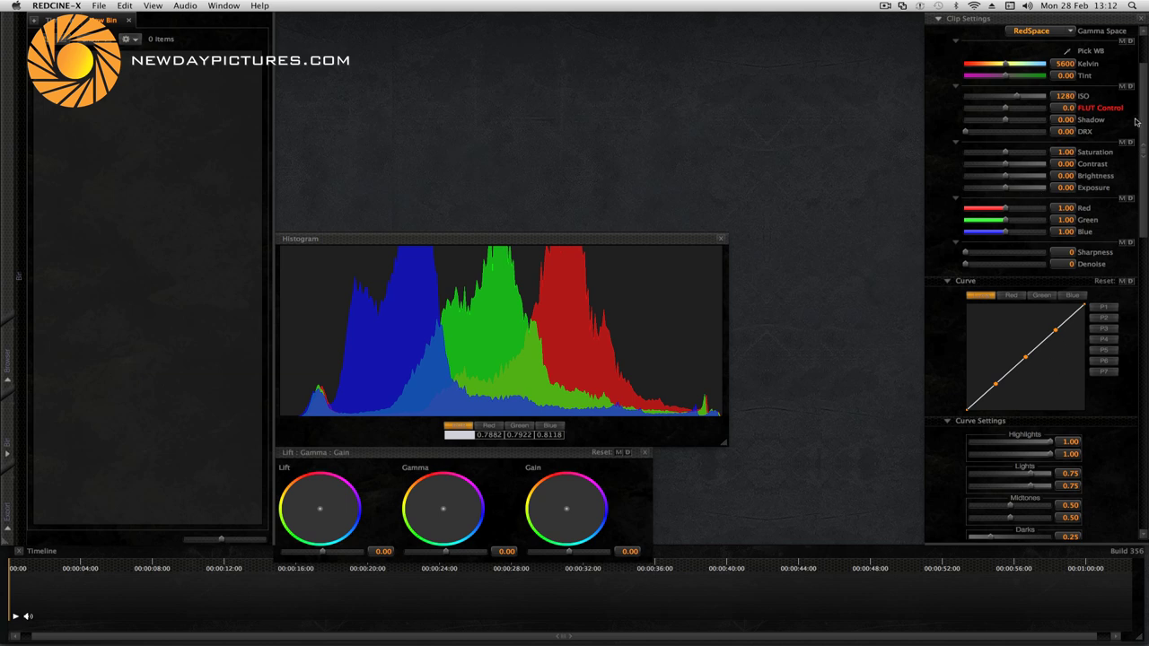
{"action": "left_click_drag", "start_coordinate": [1141, 121], "coordinate": [1144, 92]}
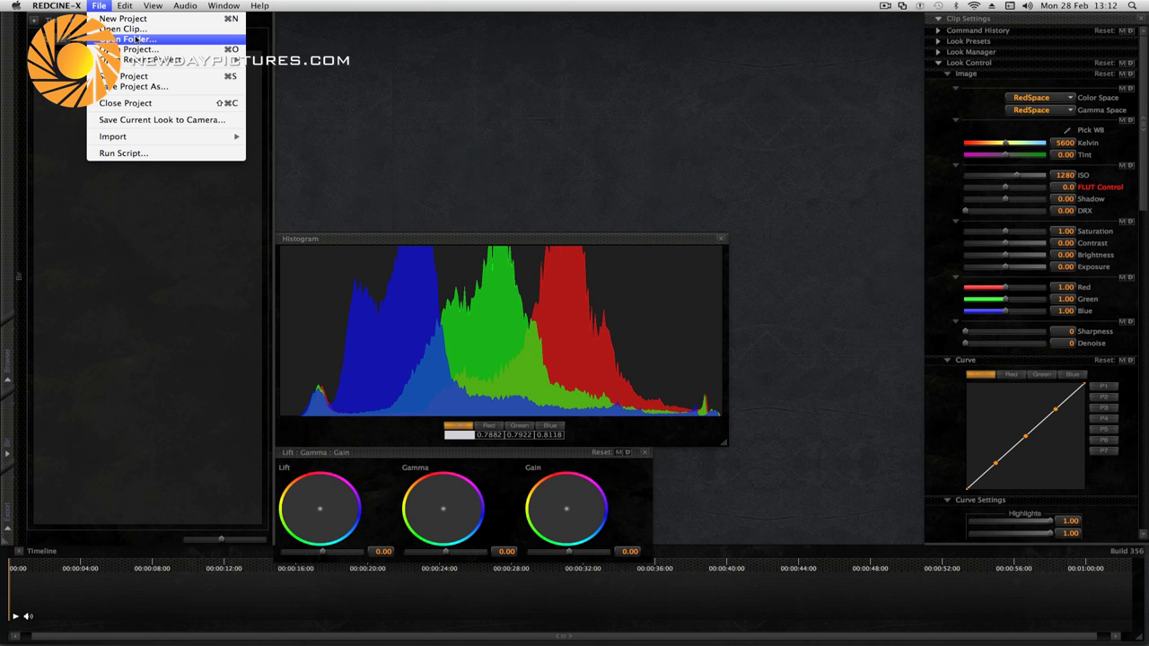
Load the Pub folder's clips into a bin and show the Viewer panel.
{"action": "left_click", "coordinate": [134, 39]}
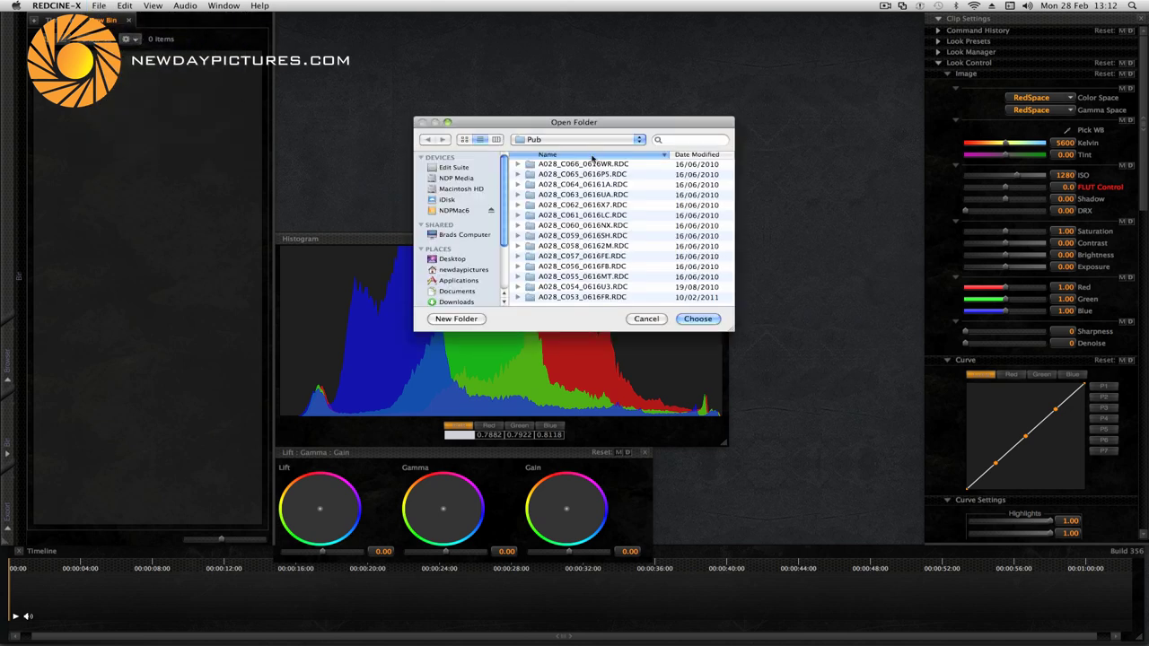
{"action": "left_click", "coordinate": [698, 319]}
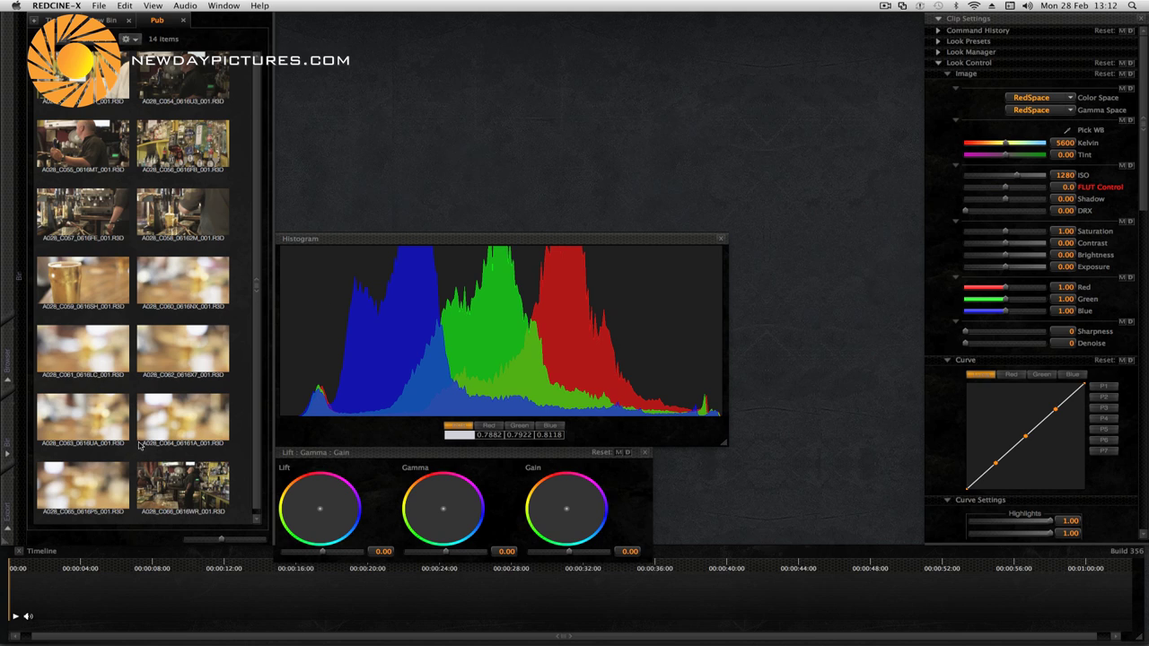
{"action": "left_click", "coordinate": [224, 6]}
{"action": "left_click", "coordinate": [229, 30]}
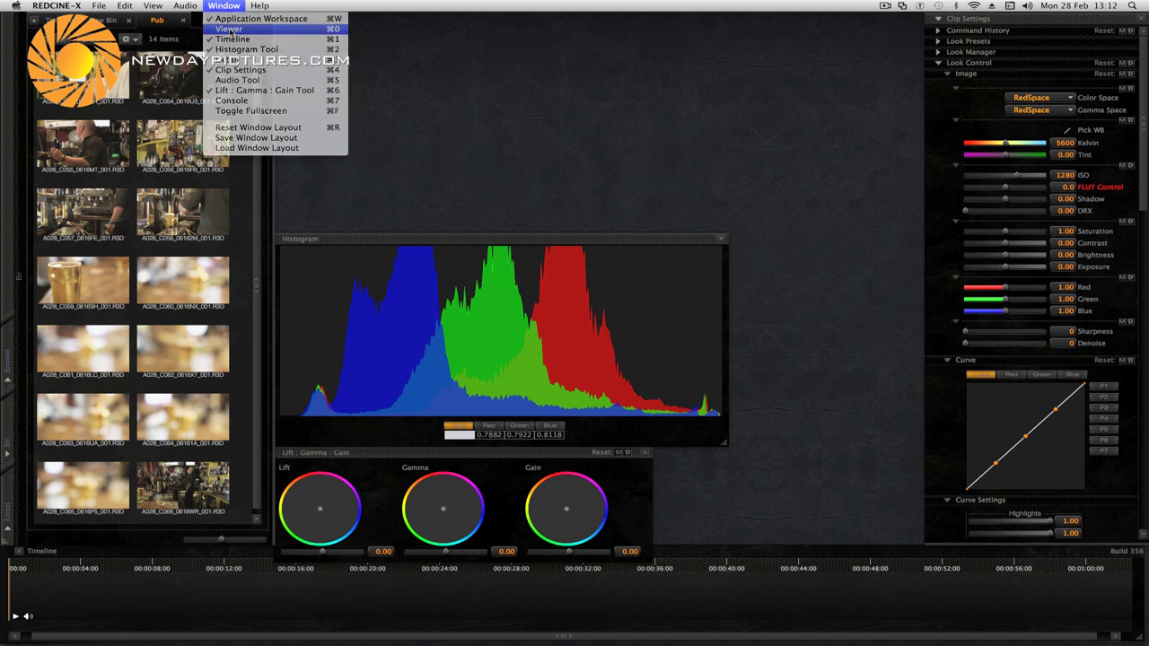
Select clip A028_C059_0616SH_001, enlarge the viewer, play it, then rewind to the start.
{"action": "left_click", "coordinate": [81, 274]}
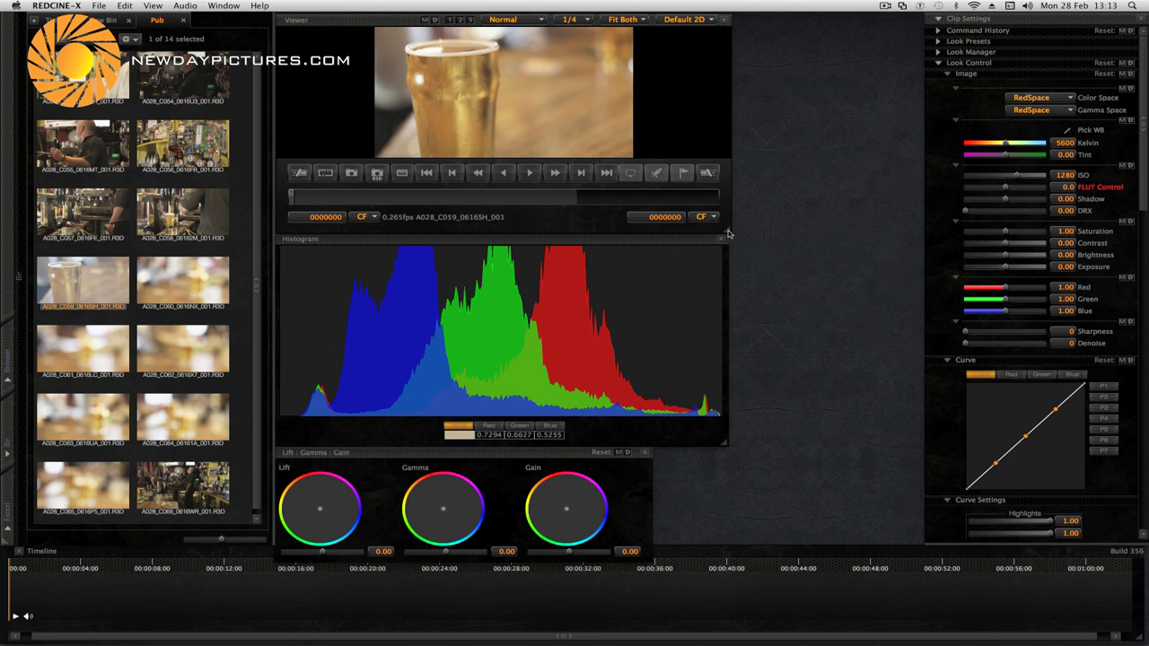
{"action": "left_click_drag", "start_coordinate": [727, 233], "coordinate": [930, 543]}
{"action": "left_click", "coordinate": [631, 483]}
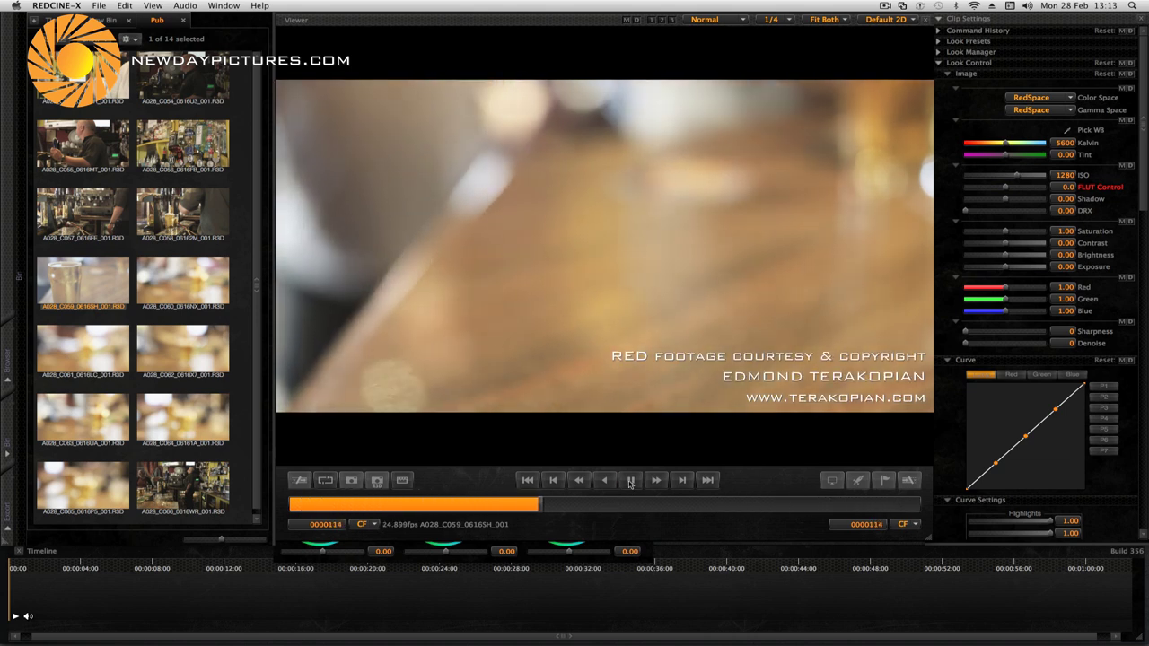
{"action": "left_click", "coordinate": [631, 482]}
{"action": "left_click_drag", "start_coordinate": [538, 505], "coordinate": [238, 492]}
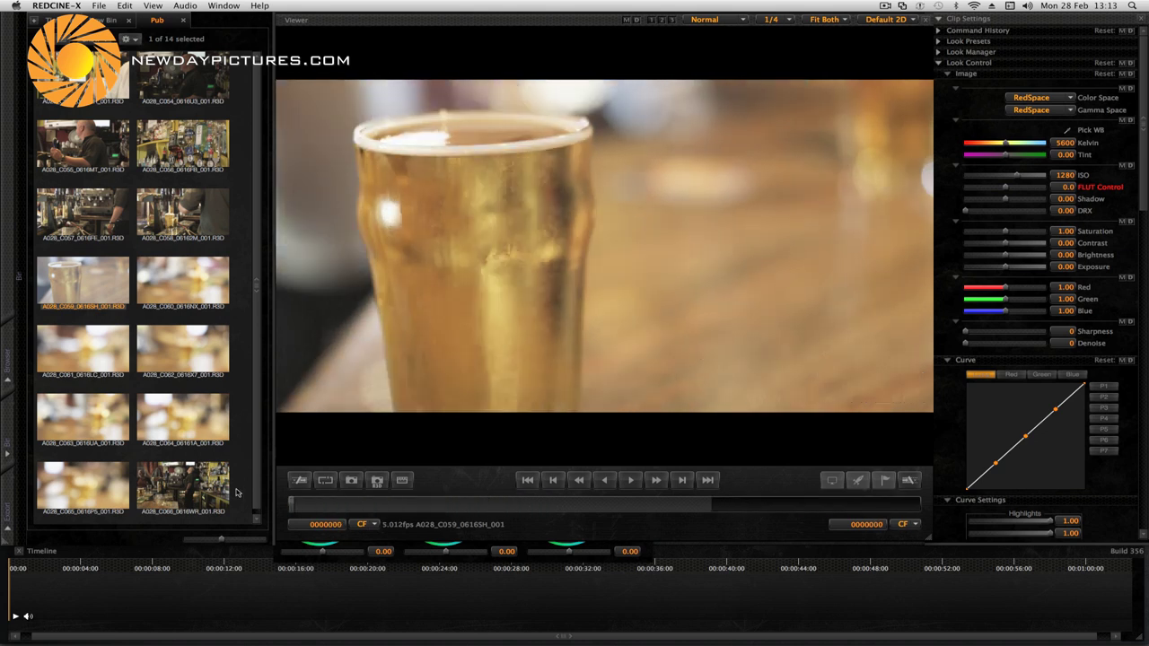
Set viewer playback resolution to 1/2, test-play the beer clip, then switch to ScreenFlow.
{"action": "left_click", "coordinate": [779, 21]}
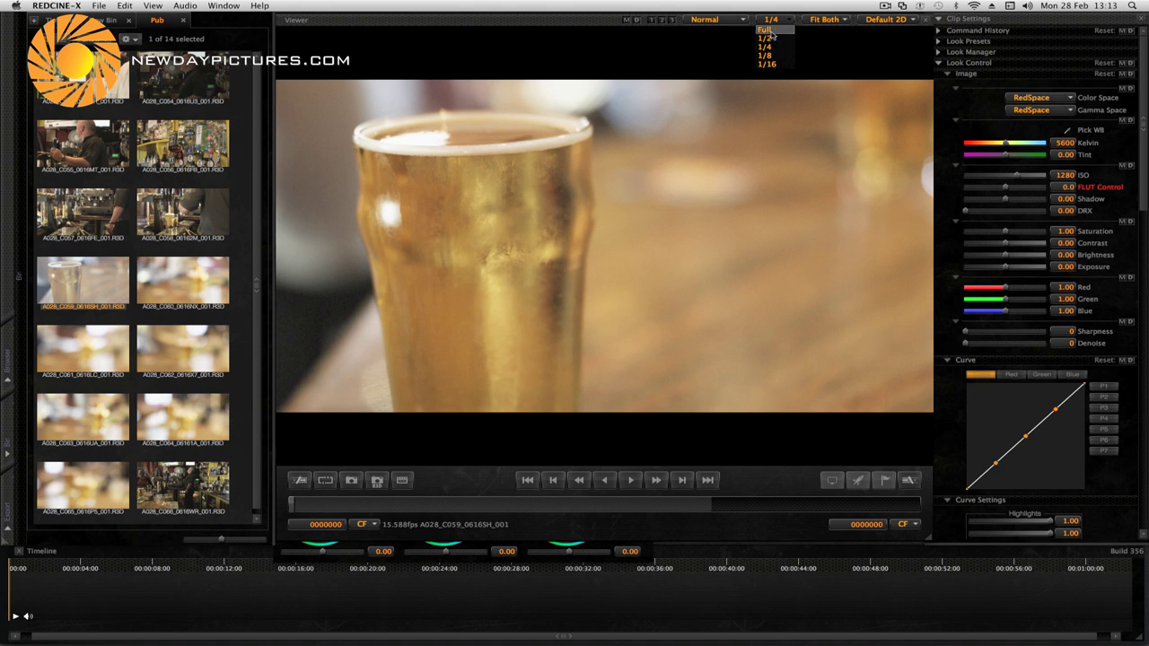
{"action": "left_click", "coordinate": [775, 40]}
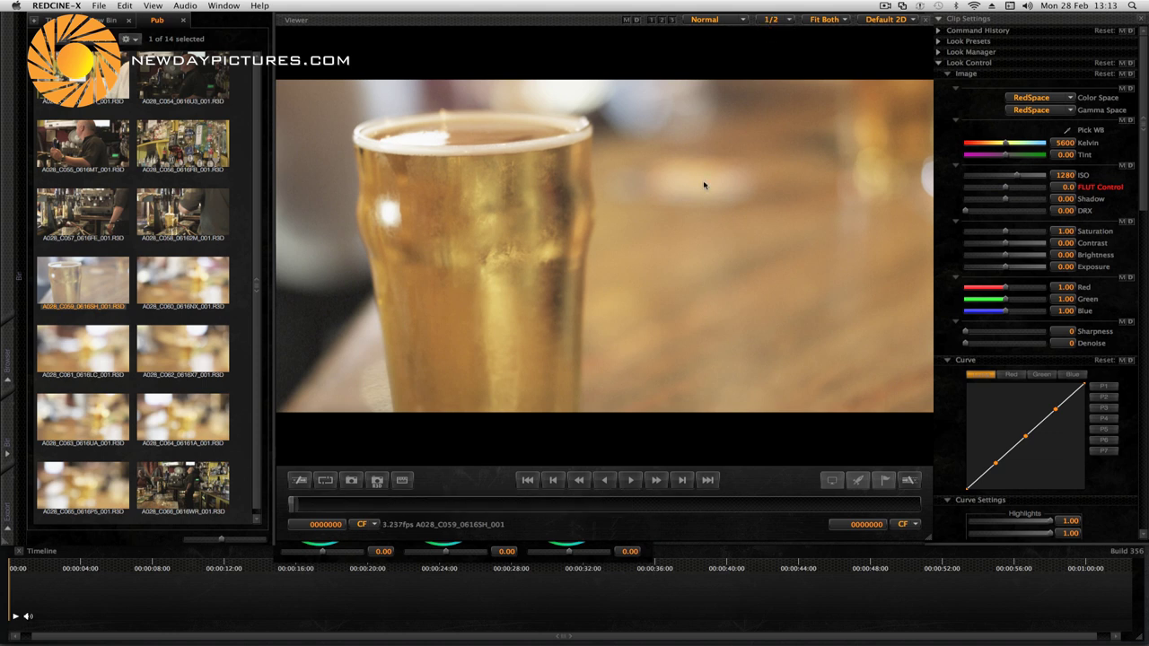
{"action": "left_click", "coordinate": [631, 480]}
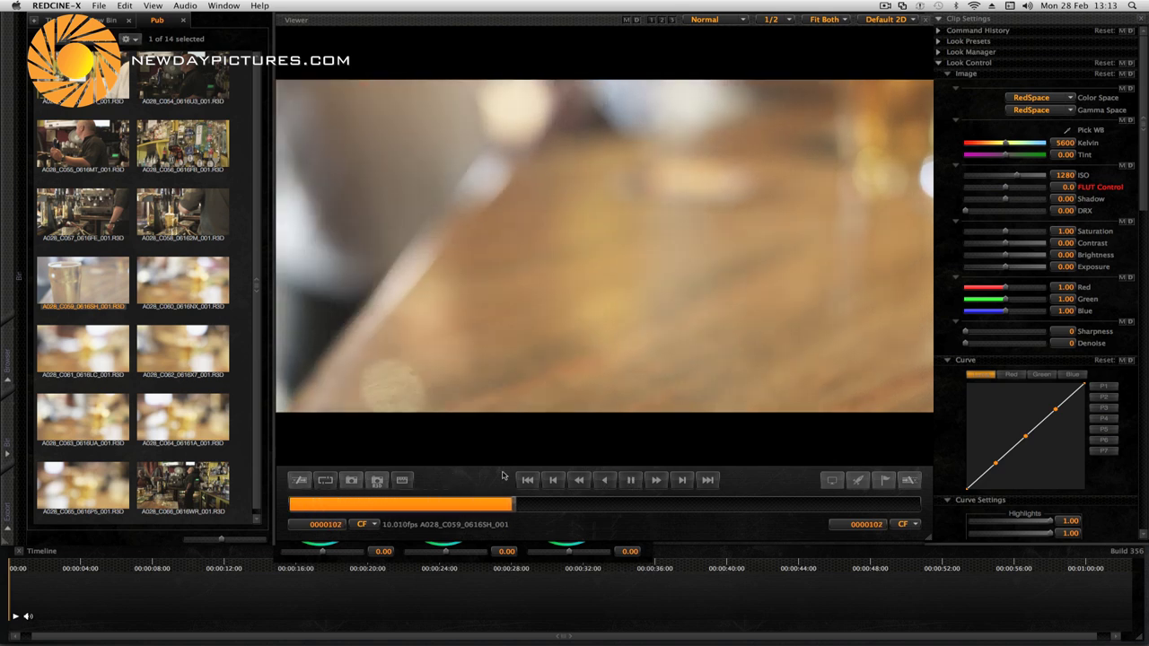
{"action": "left_click", "coordinate": [631, 480]}
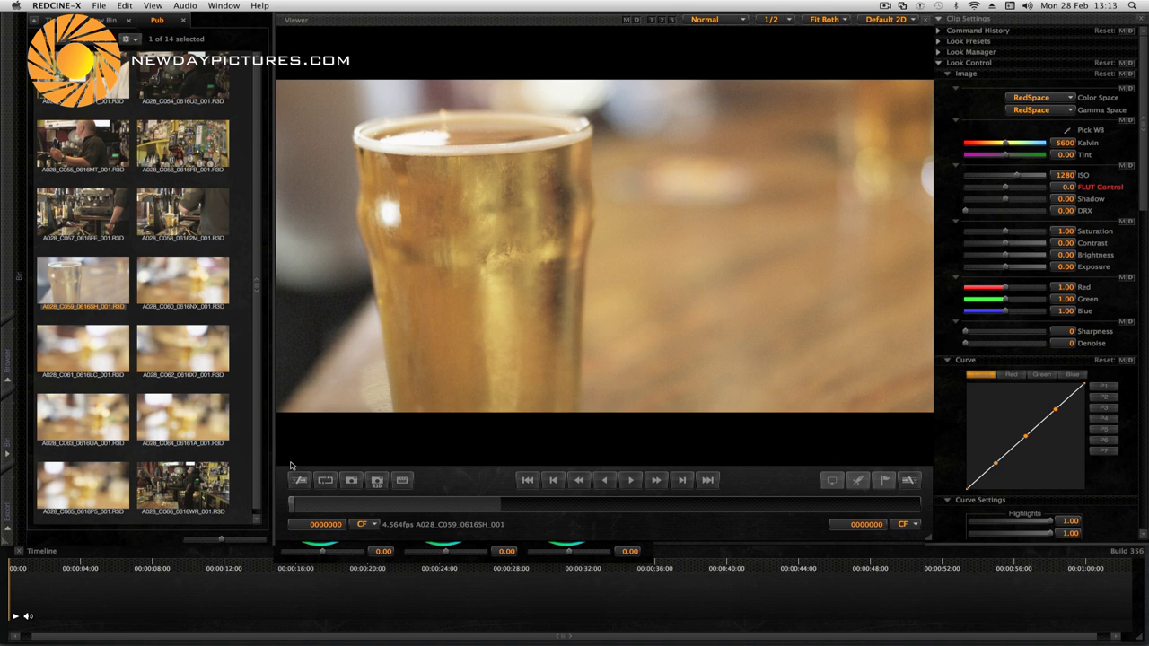
{"action": "mouse_move", "coordinate": [925, 629]}
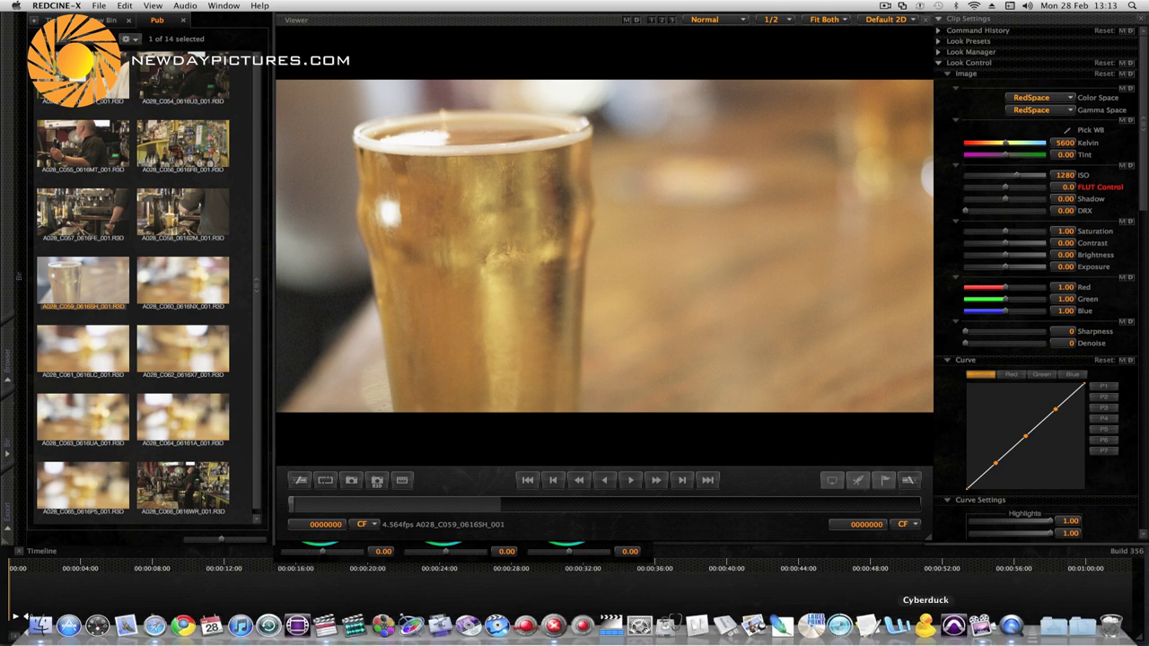
{"action": "left_click", "coordinate": [982, 625]}
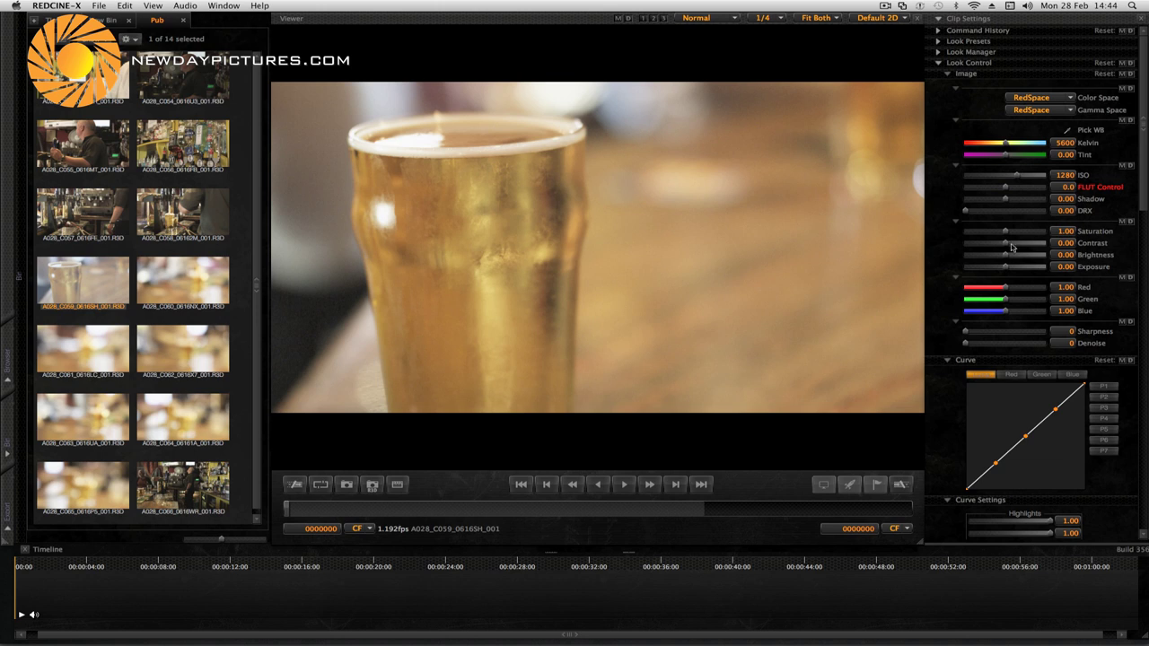
Set contrast 0.68 and exposure -0.39, darken the curve shadows, and reveal the scopes.
{"action": "left_click_drag", "start_coordinate": [1007, 247], "coordinate": [1018, 247]}
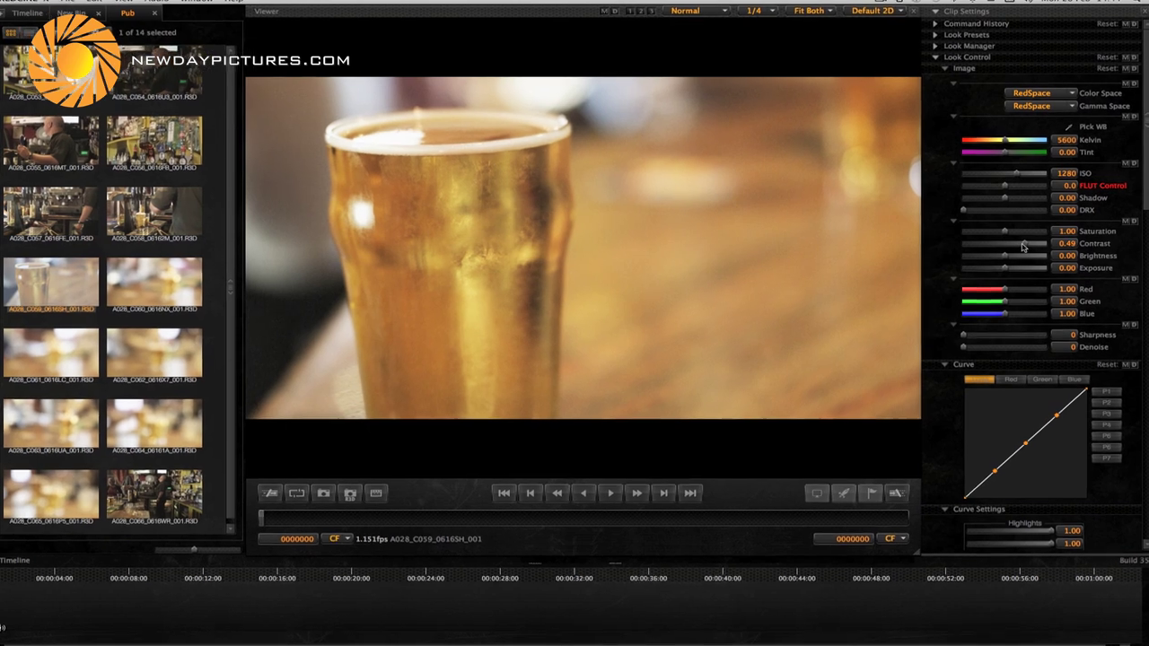
{"action": "left_click_drag", "start_coordinate": [1023, 247], "coordinate": [1030, 248]}
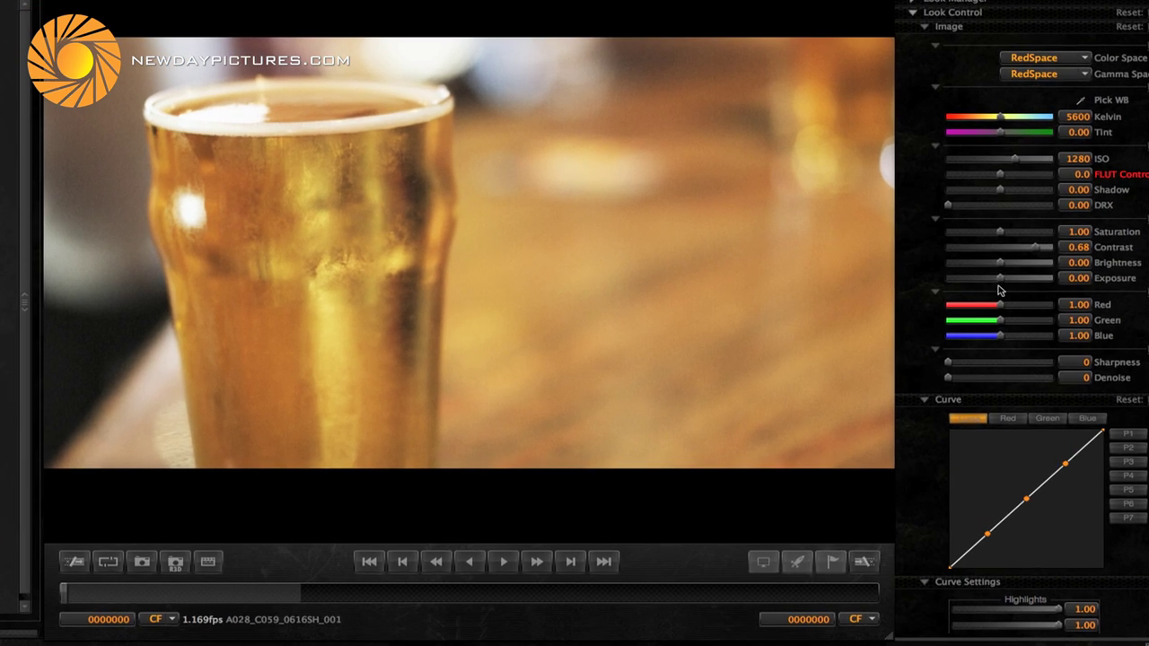
{"action": "left_click_drag", "start_coordinate": [999, 287], "coordinate": [994, 285]}
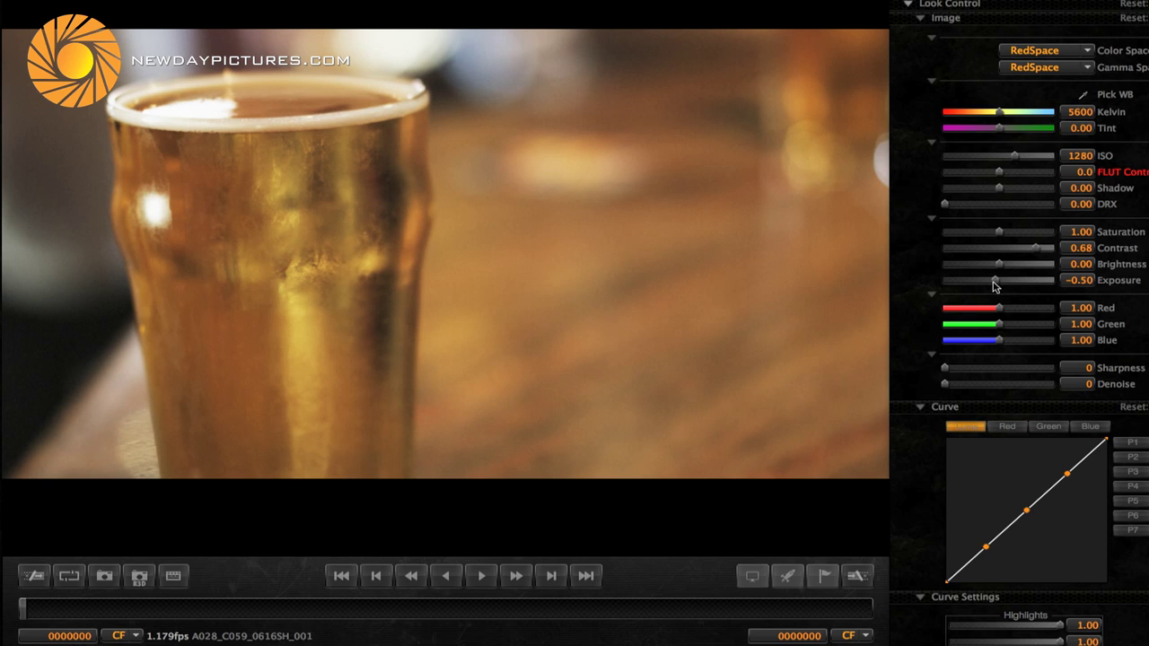
{"action": "left_click_drag", "start_coordinate": [994, 285], "coordinate": [995, 286]}
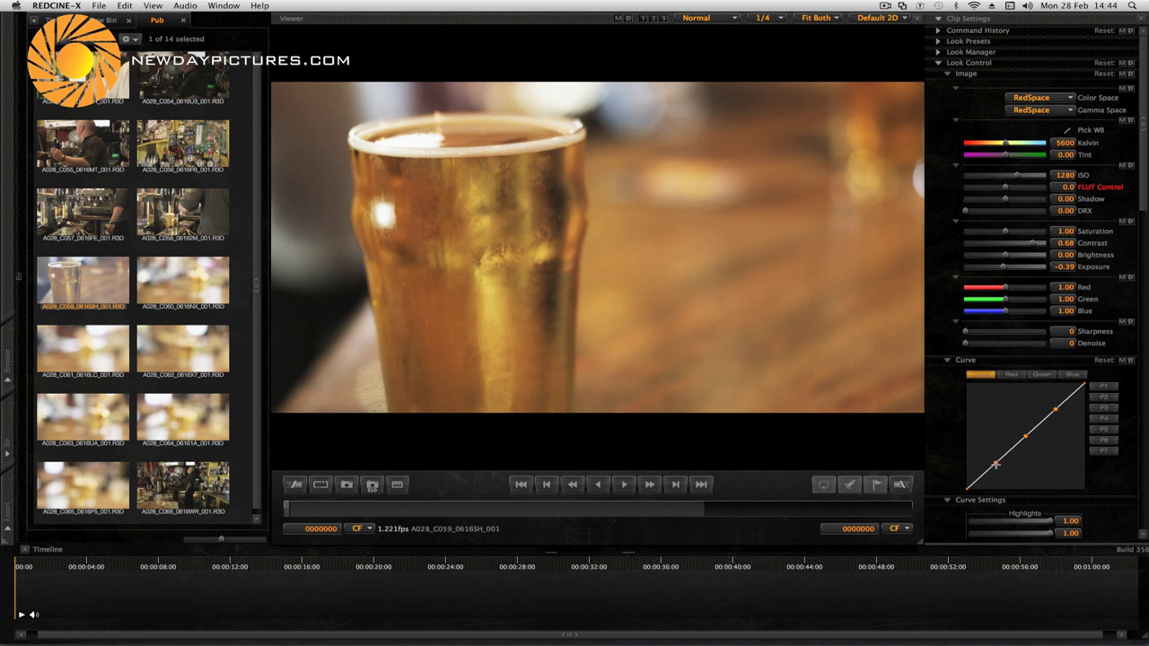
{"action": "mouse_move", "coordinate": [995, 464]}
{"action": "left_mouse_down"}
{"action": "mouse_move", "coordinate": [1004, 468]}
{"action": "mouse_move", "coordinate": [997, 461]}
{"action": "left_mouse_up"}
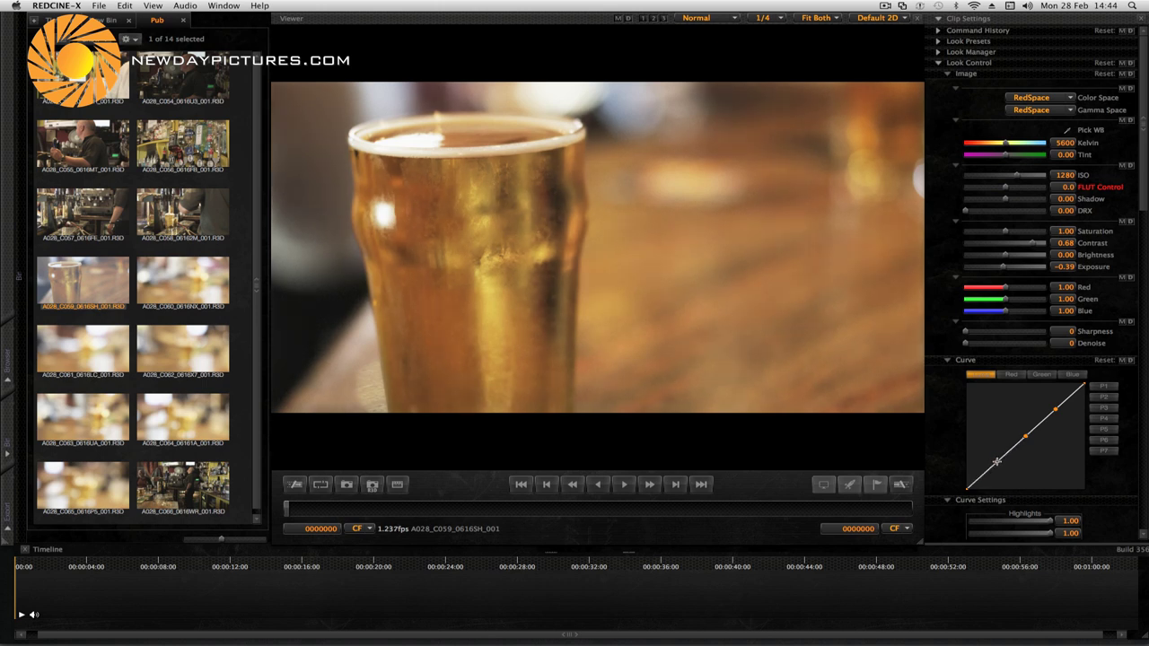
{"action": "left_click_drag", "start_coordinate": [921, 546], "coordinate": [909, 484]}
Open the lift/gamma/gain wheels, shift the gain, and float the histogram to the lower left.
{"action": "left_click", "coordinate": [909, 484]}
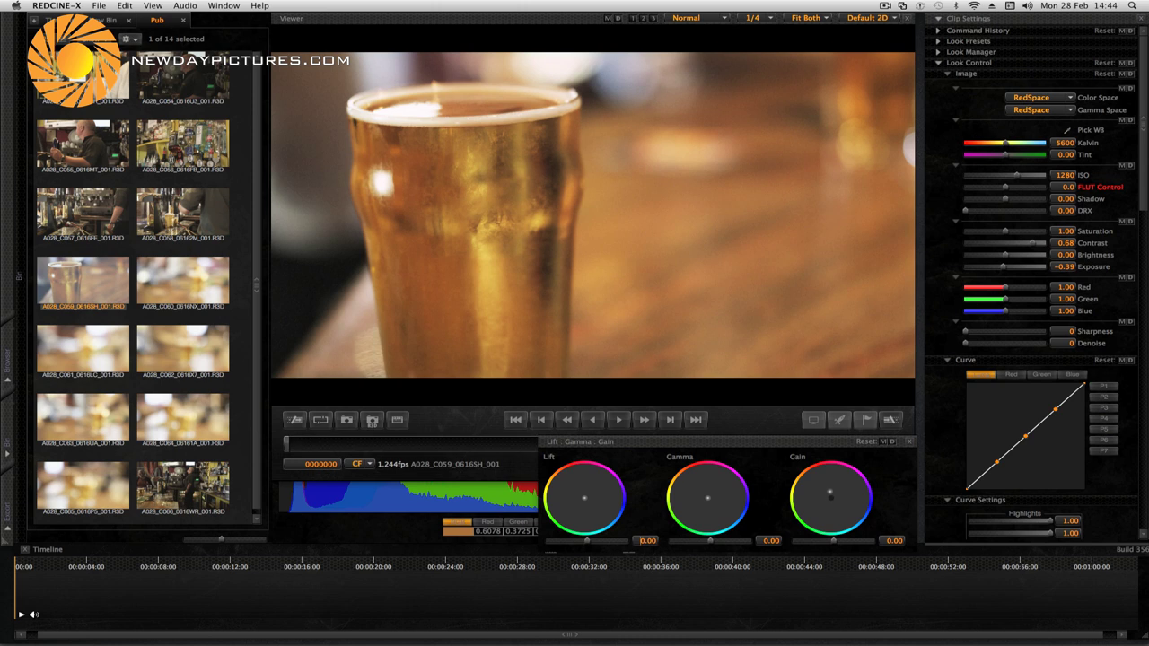
{"action": "mouse_move", "coordinate": [831, 497]}
{"action": "left_mouse_down"}
{"action": "mouse_move", "coordinate": [821, 494]}
{"action": "mouse_move", "coordinate": [849, 507]}
{"action": "mouse_move", "coordinate": [831, 497]}
{"action": "left_mouse_up"}
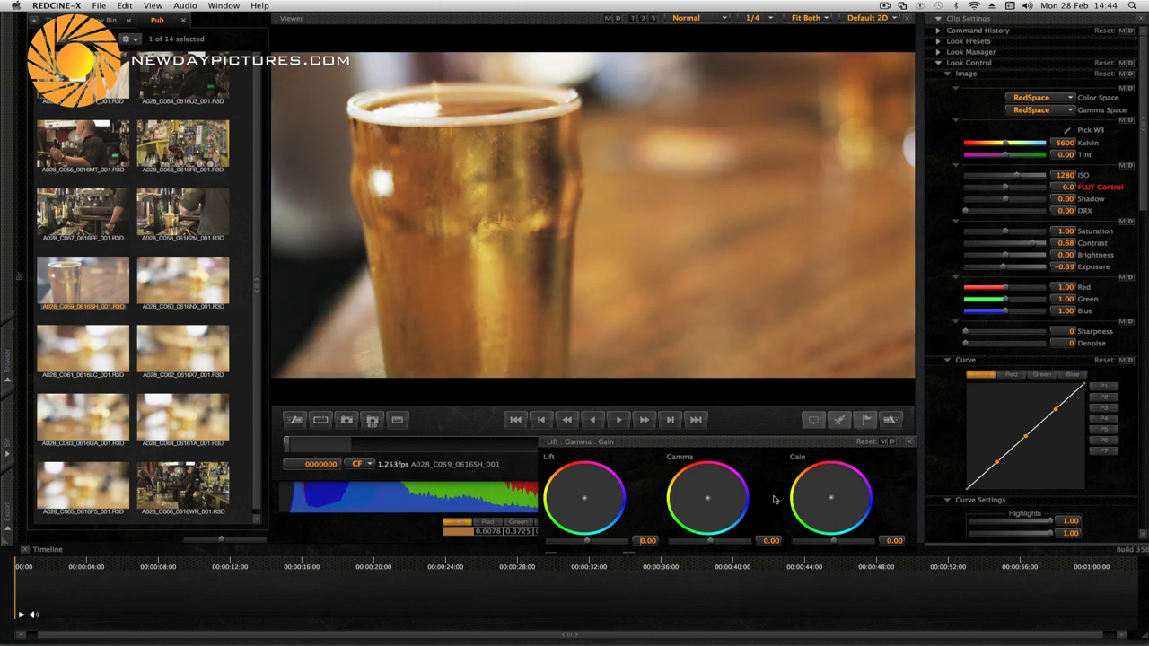
{"action": "double_click", "coordinate": [530, 507]}
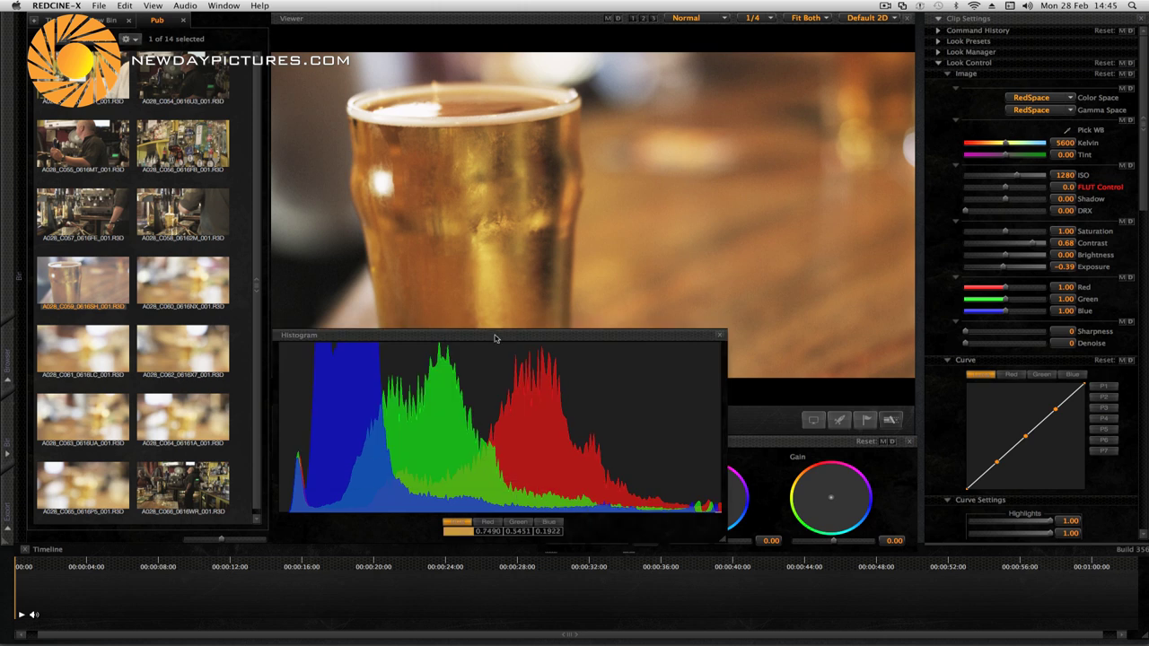
{"action": "left_click_drag", "start_coordinate": [495, 335], "coordinate": [251, 446]}
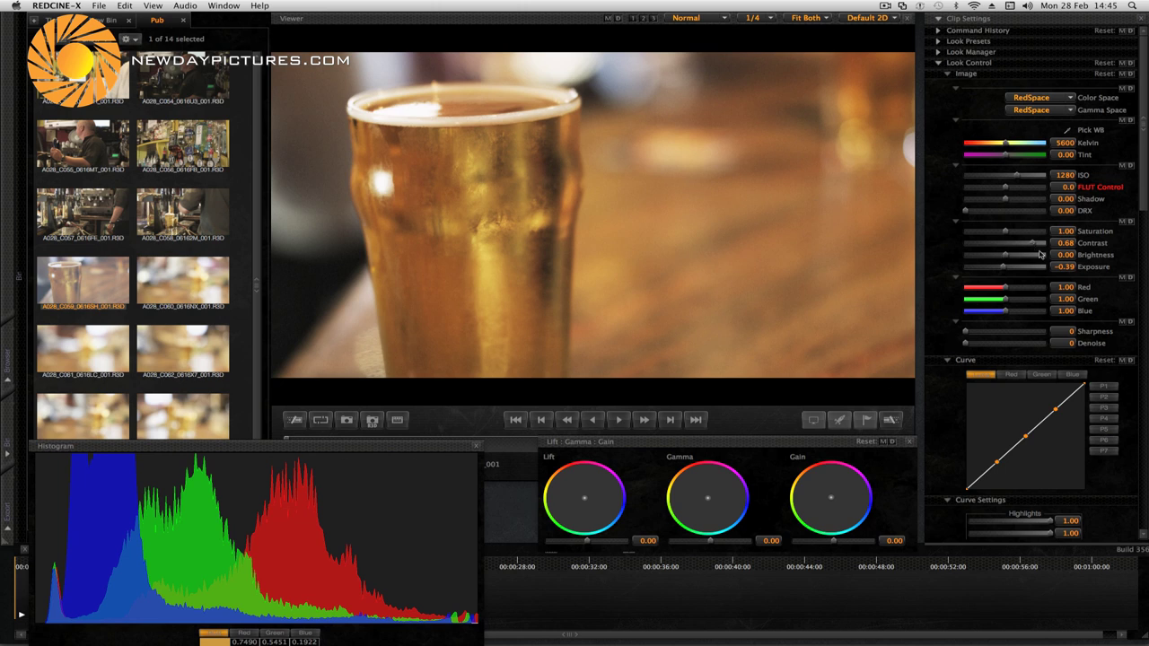
Lower the clip's brightness step by step down to 0.24.
{"action": "left_click", "coordinate": [1007, 259]}
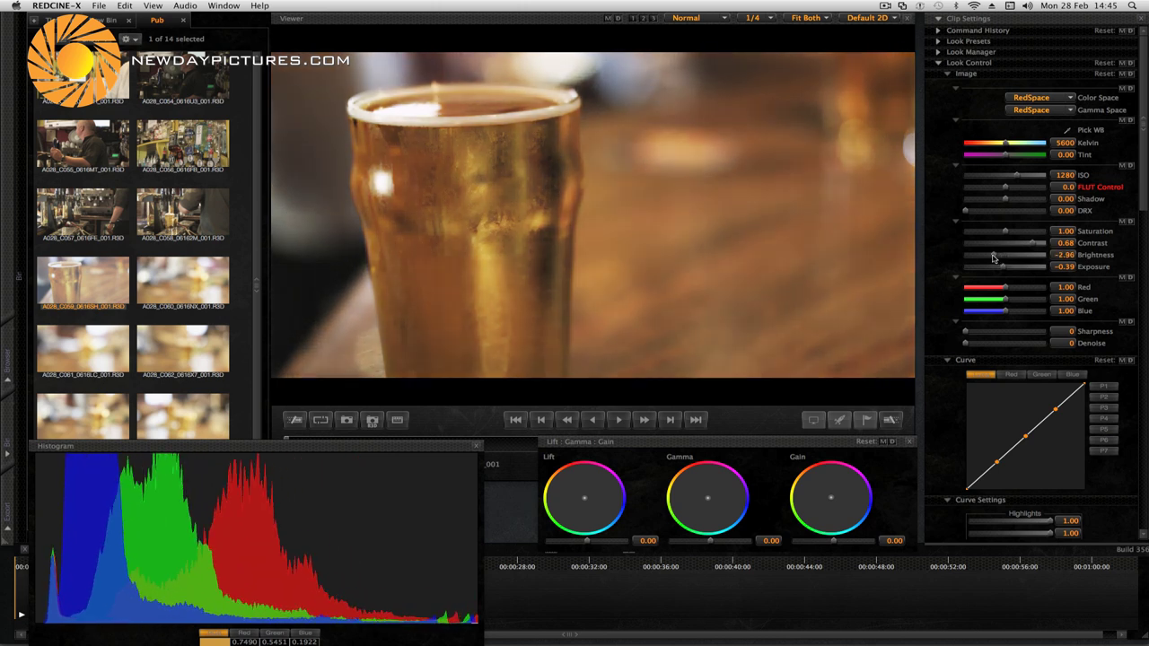
{"action": "left_click", "coordinate": [1008, 259]}
{"action": "left_click", "coordinate": [1007, 259]}
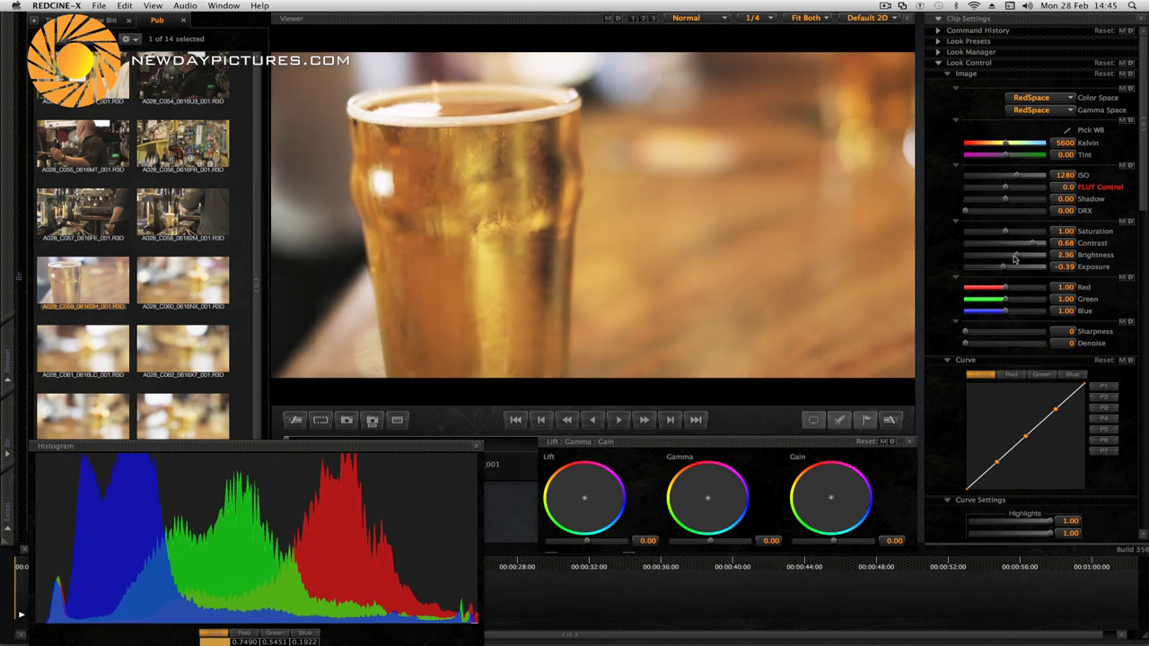
{"action": "left_click", "coordinate": [1006, 259]}
{"action": "left_click", "coordinate": [1003, 259]}
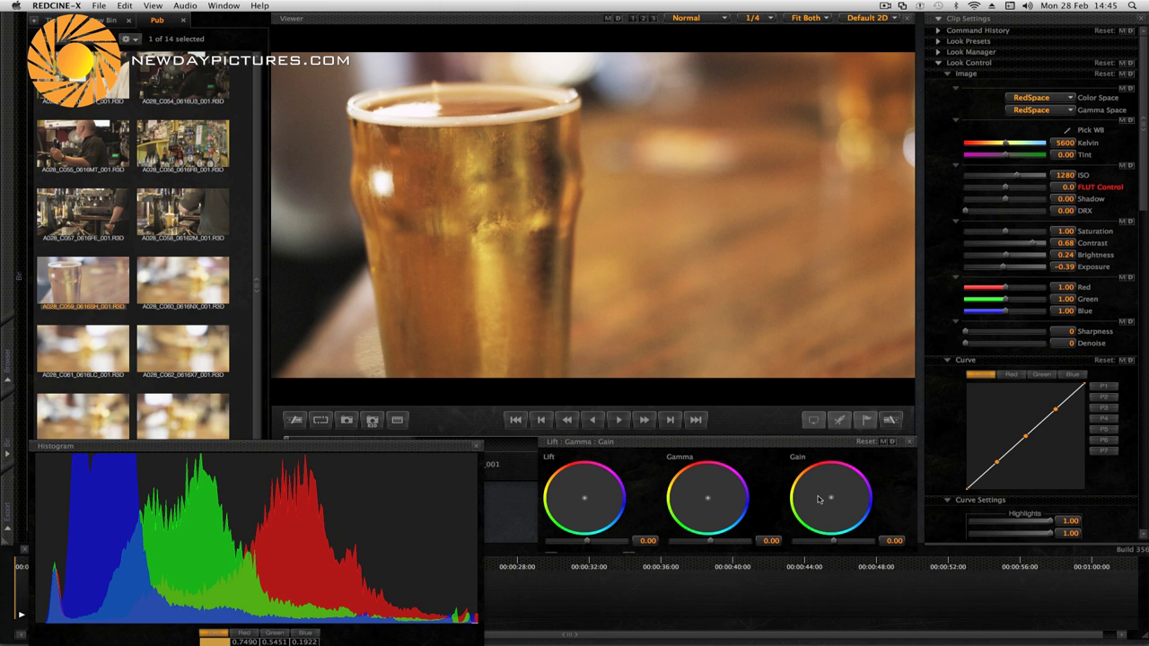
Re-dock the histogram below the viewer, then collapse it to enlarge the viewer.
{"action": "mouse_move", "coordinate": [734, 285]}
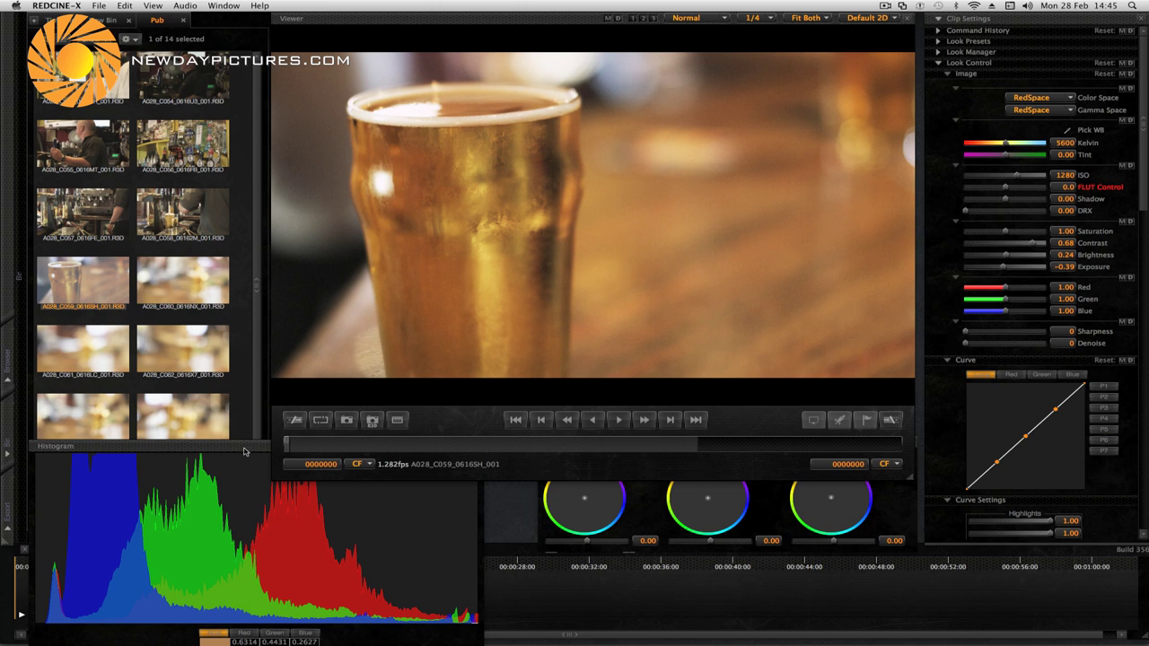
{"action": "left_click_drag", "start_coordinate": [244, 451], "coordinate": [490, 351]}
{"action": "double_click", "coordinate": [501, 341]}
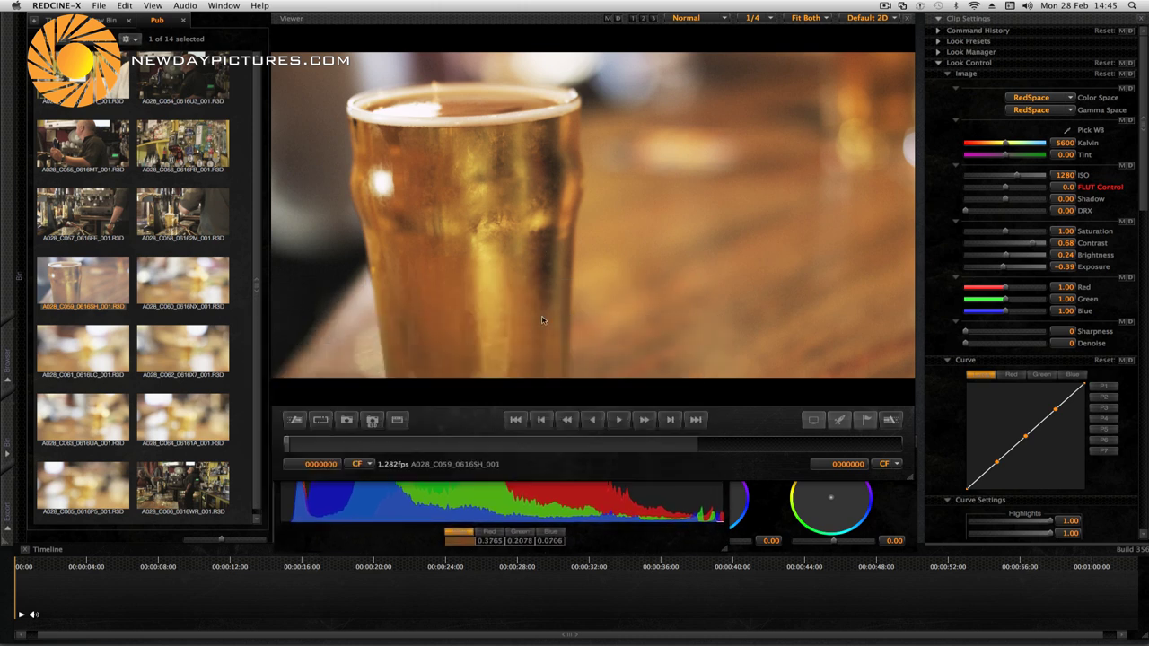
{"action": "left_click_drag", "start_coordinate": [911, 479], "coordinate": [914, 554]}
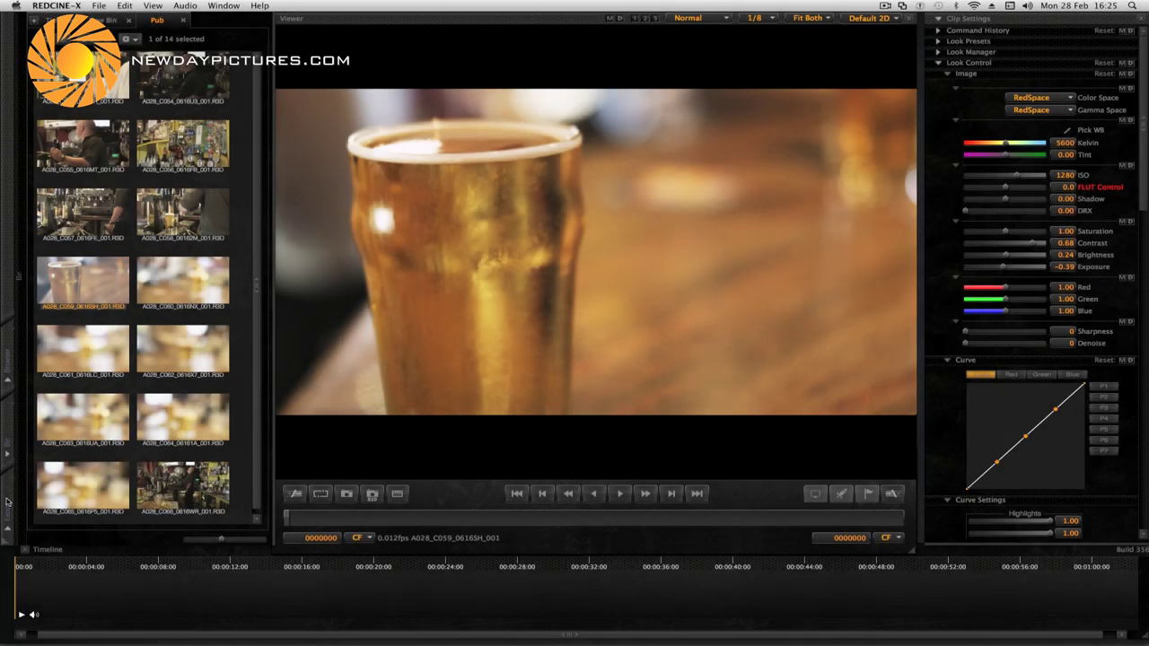
Add a new export preset in the Export panel and set its file format to QuickTime.
{"action": "left_click", "coordinate": [6, 501]}
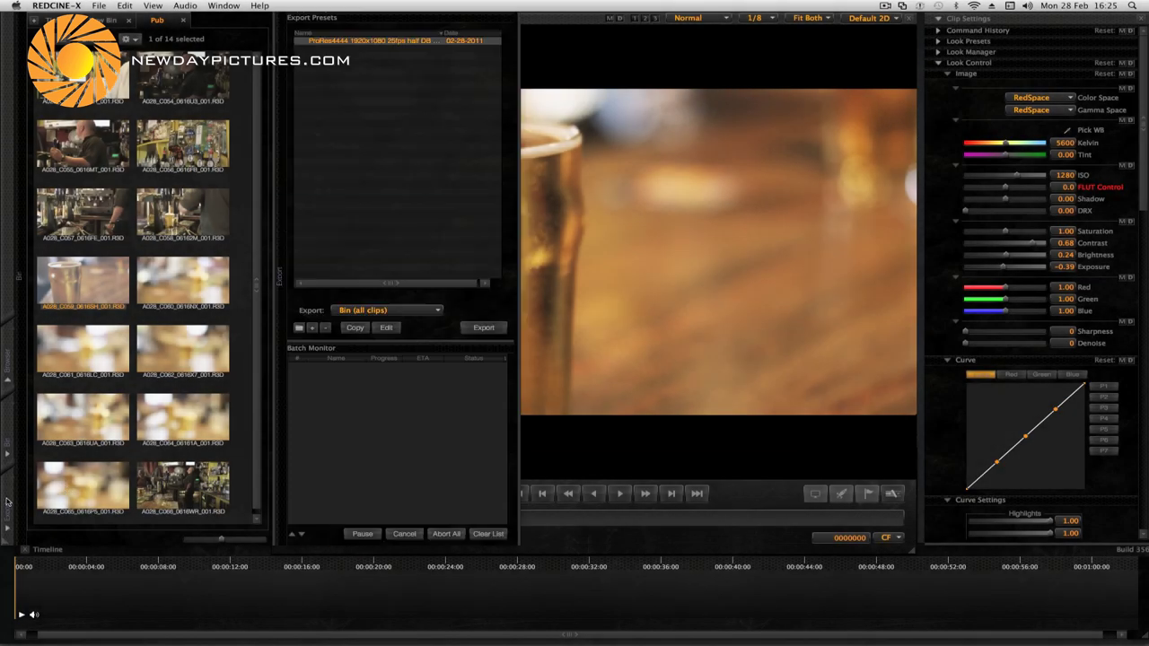
{"action": "left_click", "coordinate": [312, 328]}
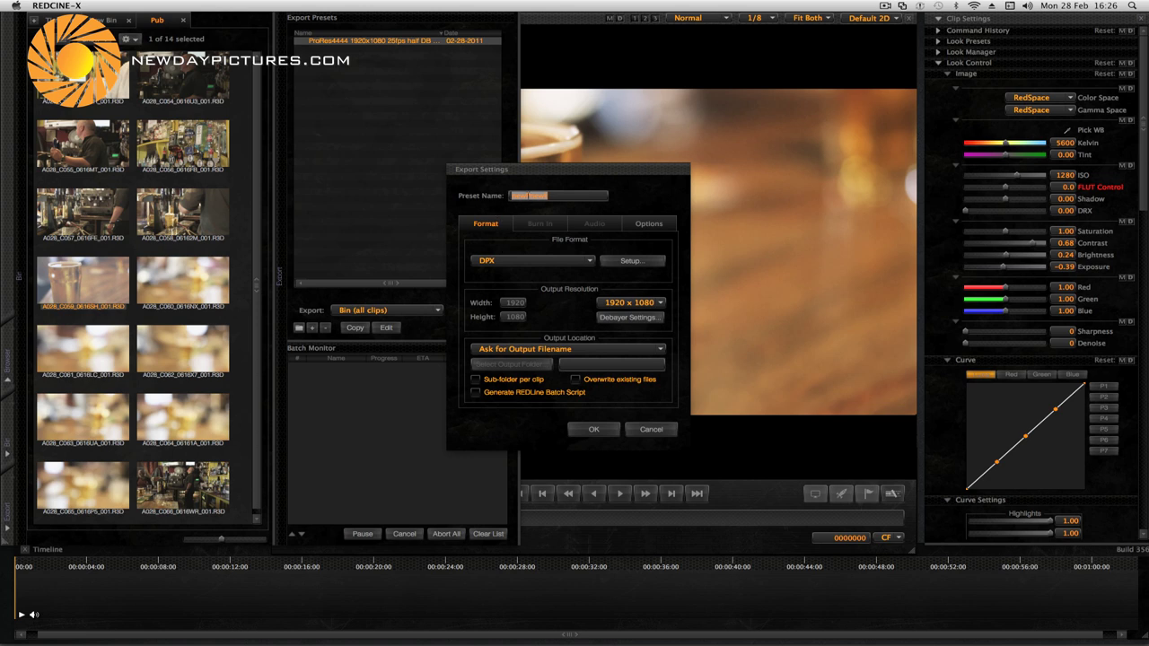
{"action": "left_click", "coordinate": [508, 262]}
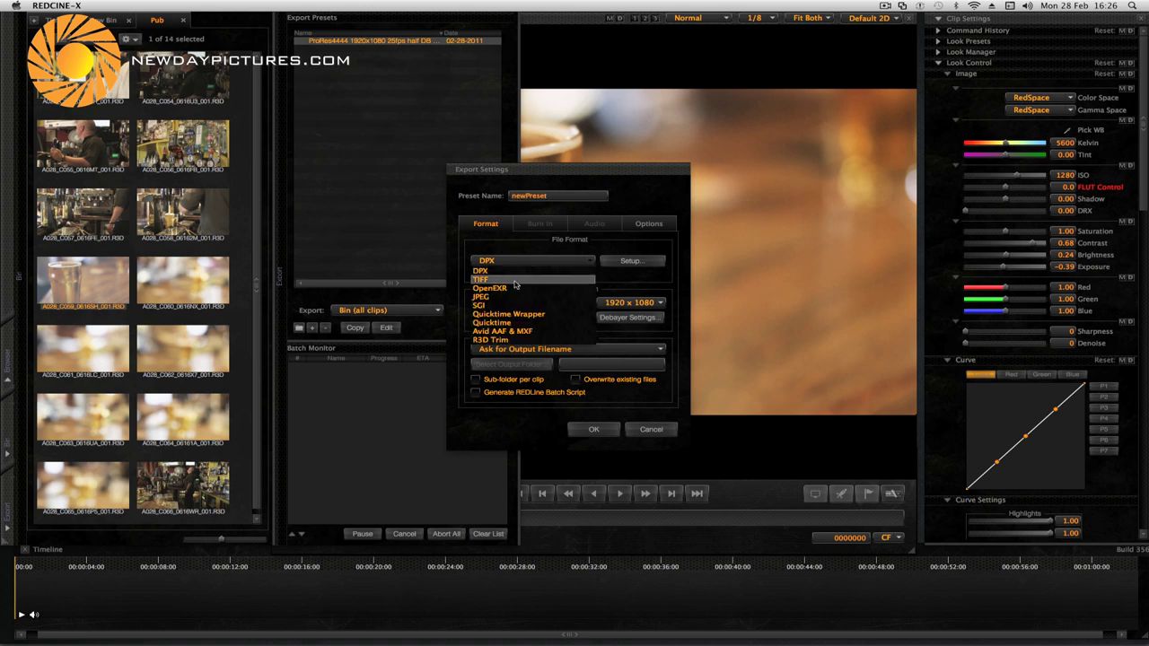
{"action": "left_click", "coordinate": [519, 323]}
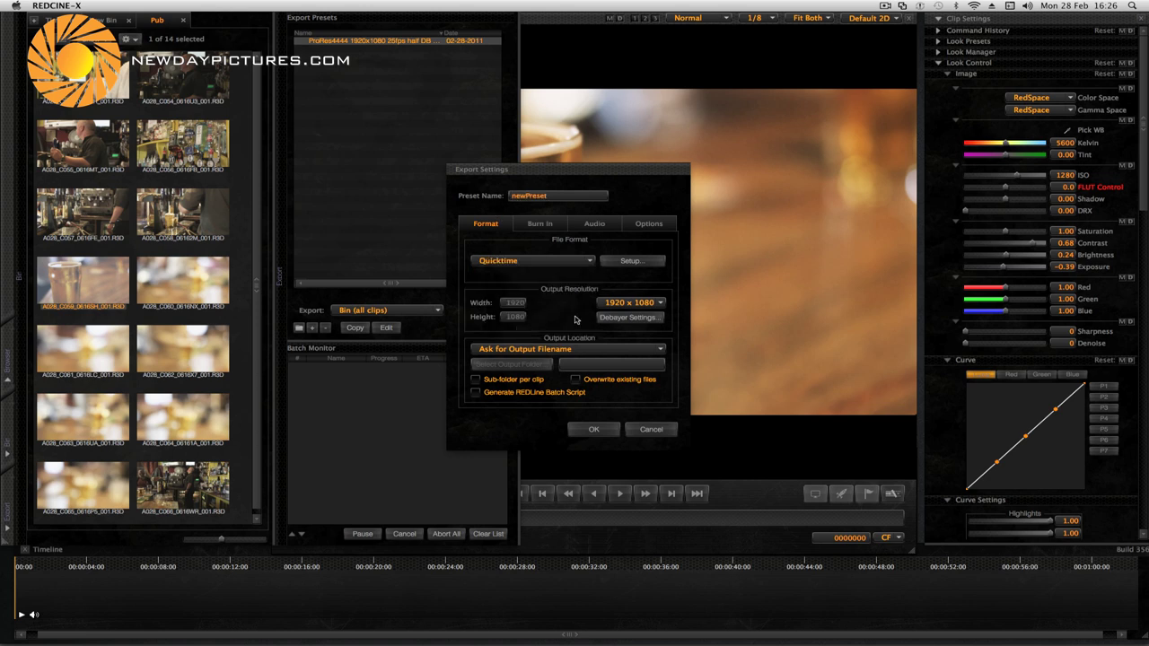
In QuickTime Setup, choose Apple ProRes 4444, 25 fps and gamma correction None.
{"action": "left_click", "coordinate": [631, 261]}
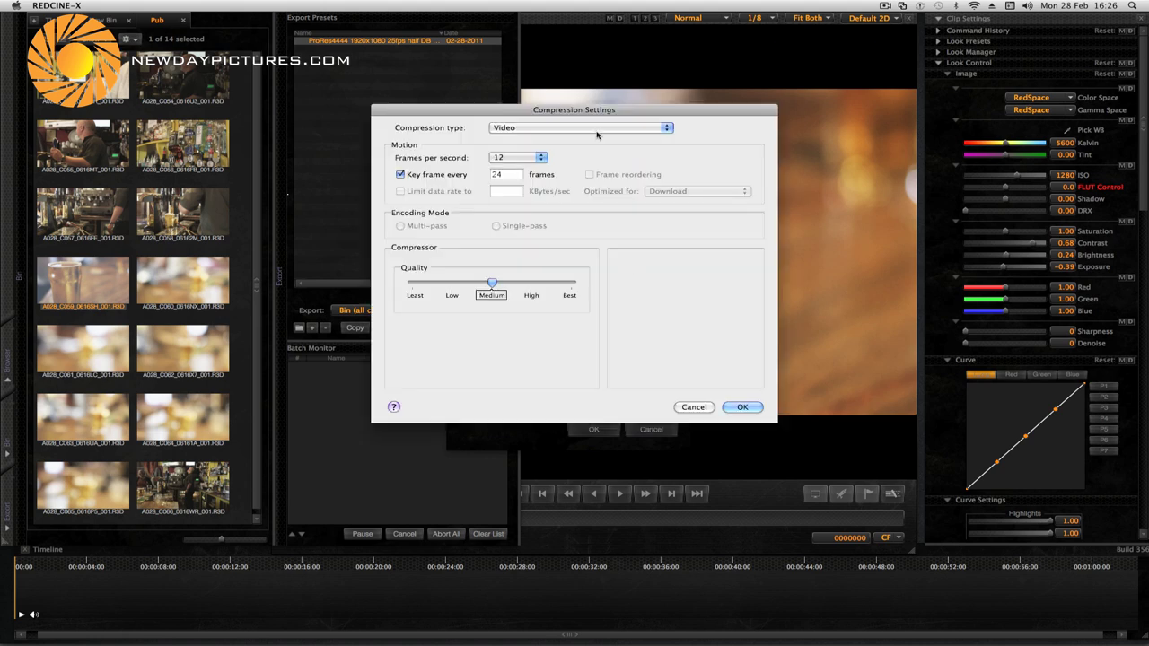
{"action": "left_click", "coordinate": [597, 135]}
{"action": "mouse_move", "coordinate": [584, 4]}
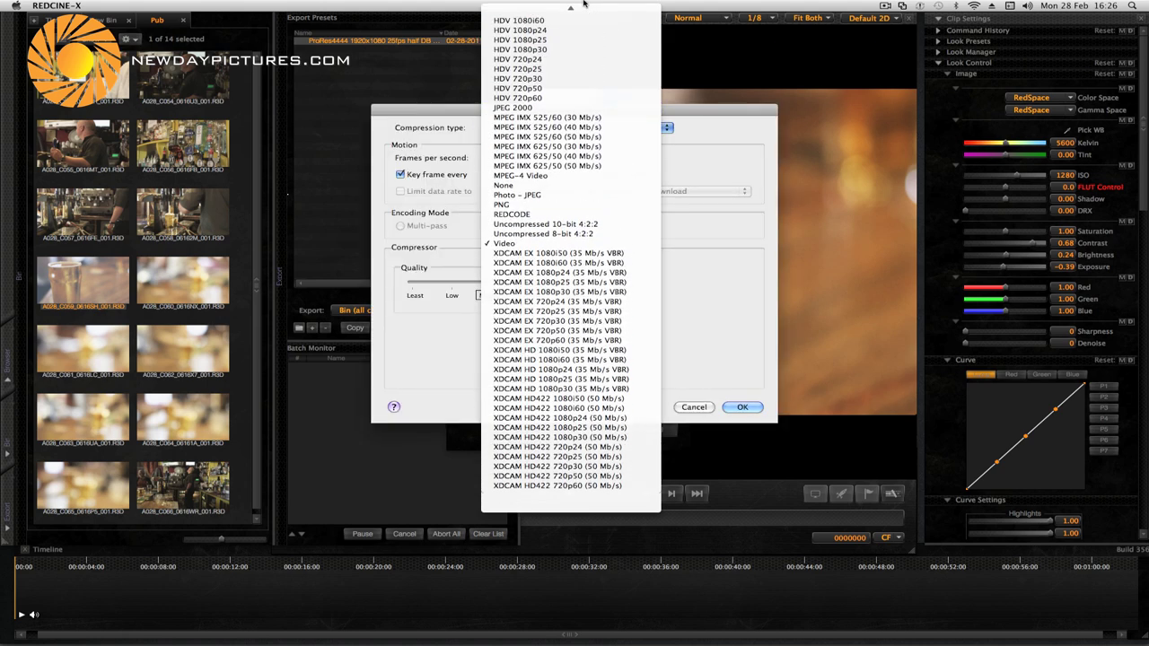
{"action": "left_click", "coordinate": [575, 108]}
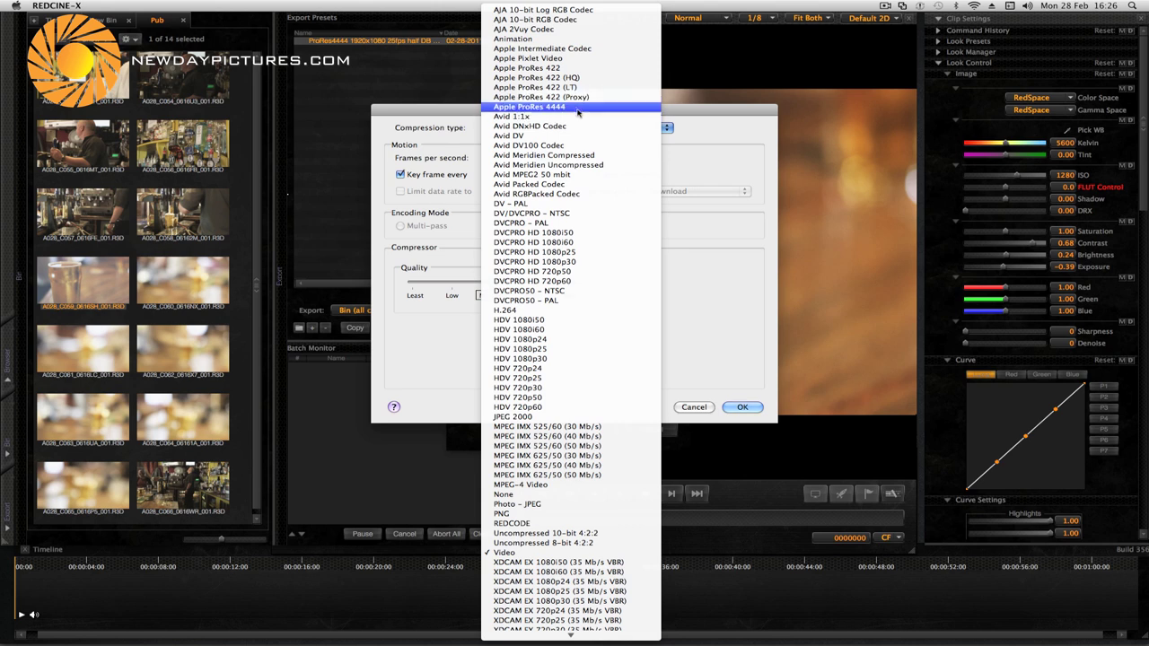
{"action": "left_click", "coordinate": [518, 158]}
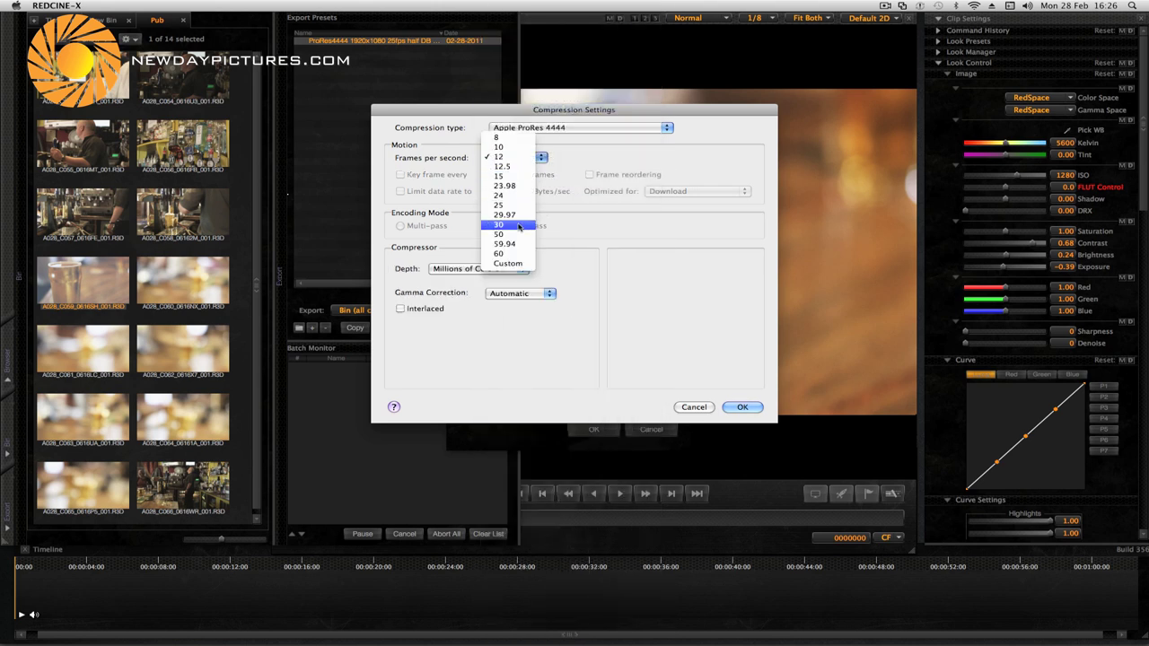
{"action": "left_click", "coordinate": [517, 207]}
{"action": "left_click", "coordinate": [535, 295]}
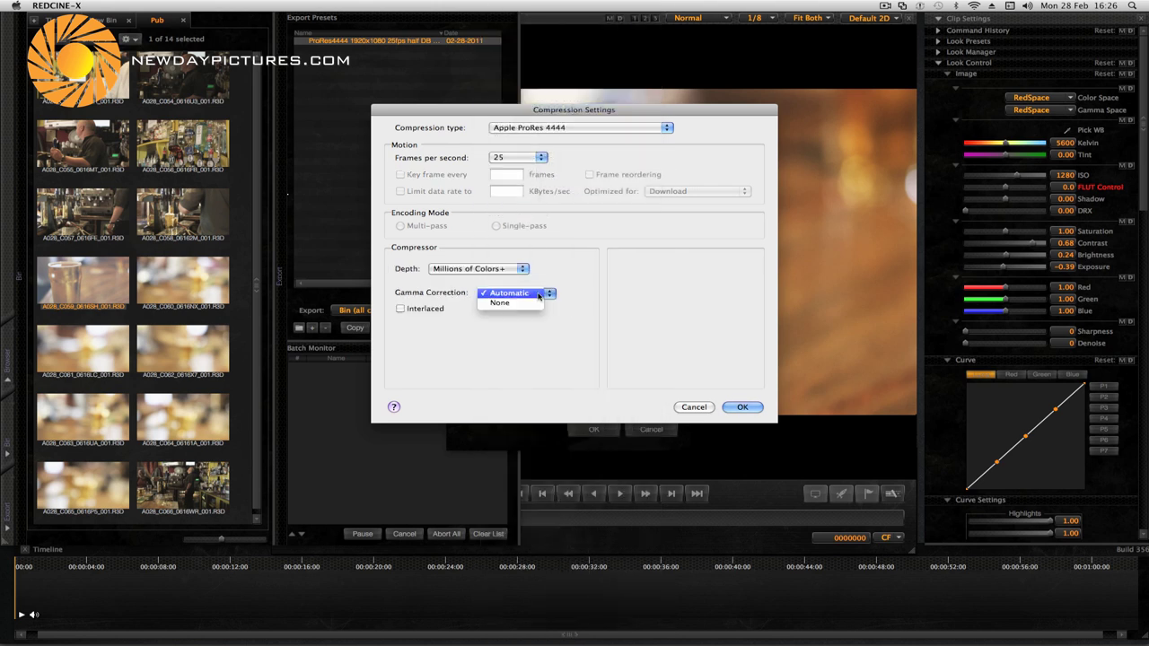
{"action": "left_click", "coordinate": [528, 304]}
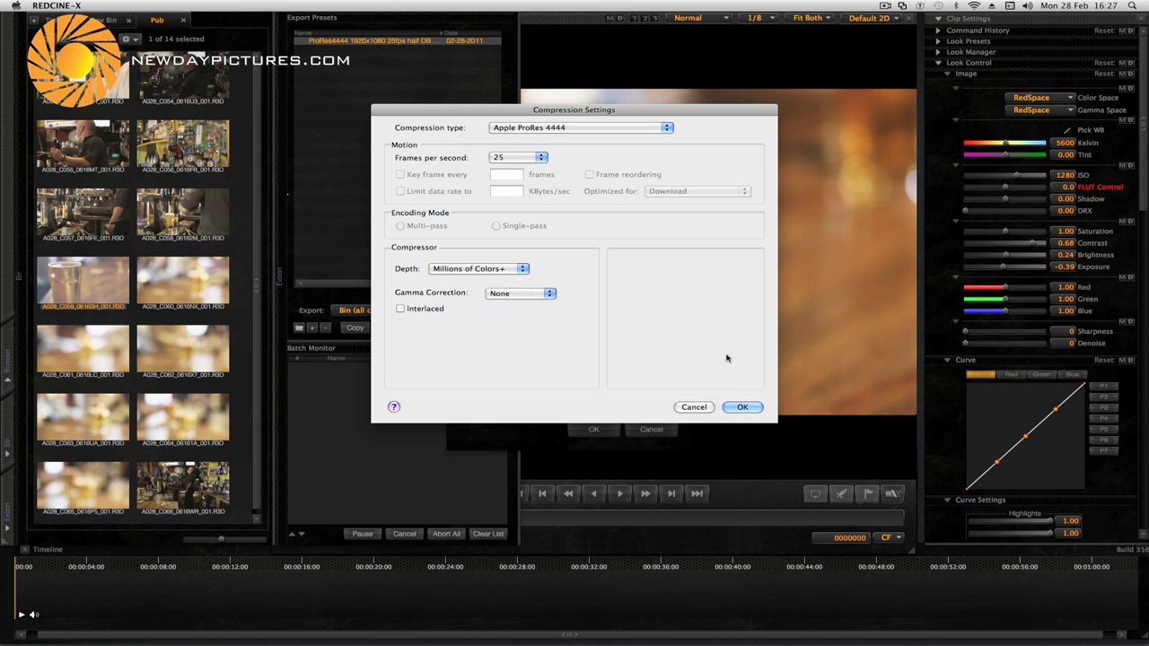
{"action": "left_click", "coordinate": [741, 407]}
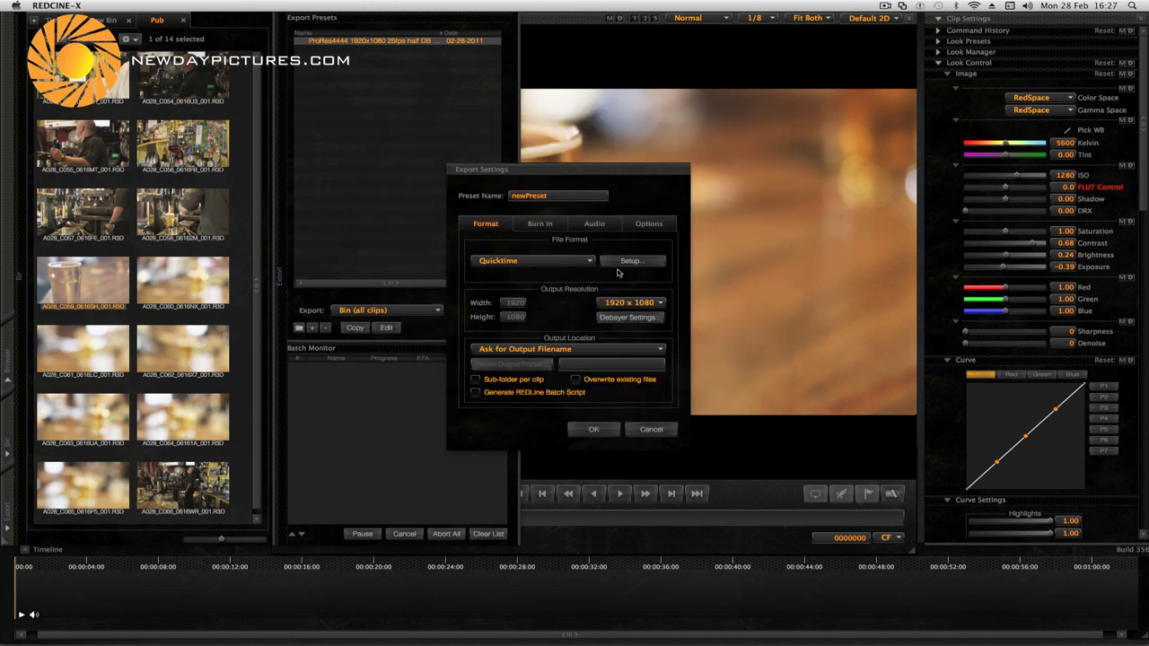
Keep the output resolution at 1920 x 1080.
{"action": "left_click", "coordinate": [618, 307]}
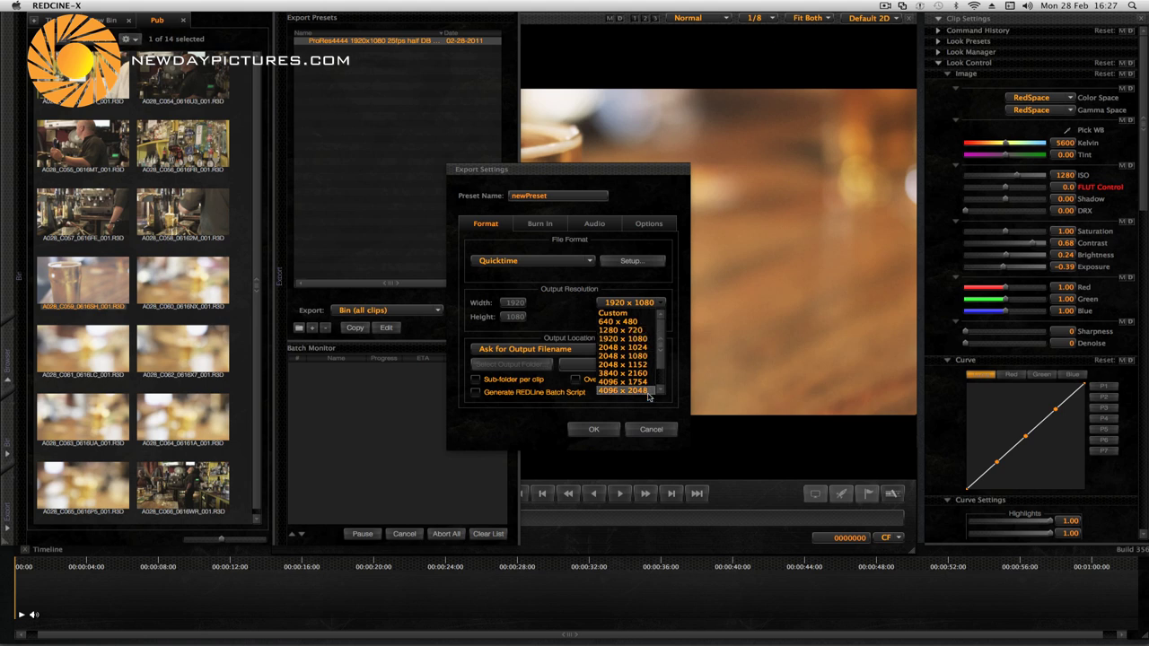
{"action": "scroll", "coordinate": [645, 327], "scroll_direction": "down", "scroll_amount": 3}
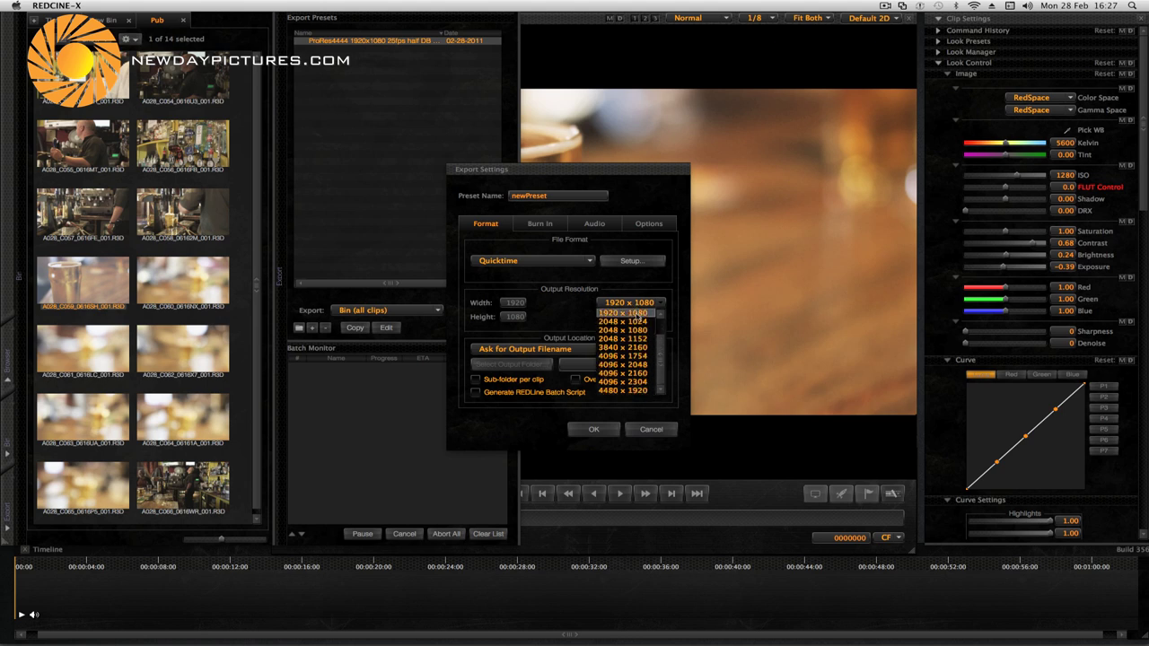
{"action": "left_click", "coordinate": [635, 314]}
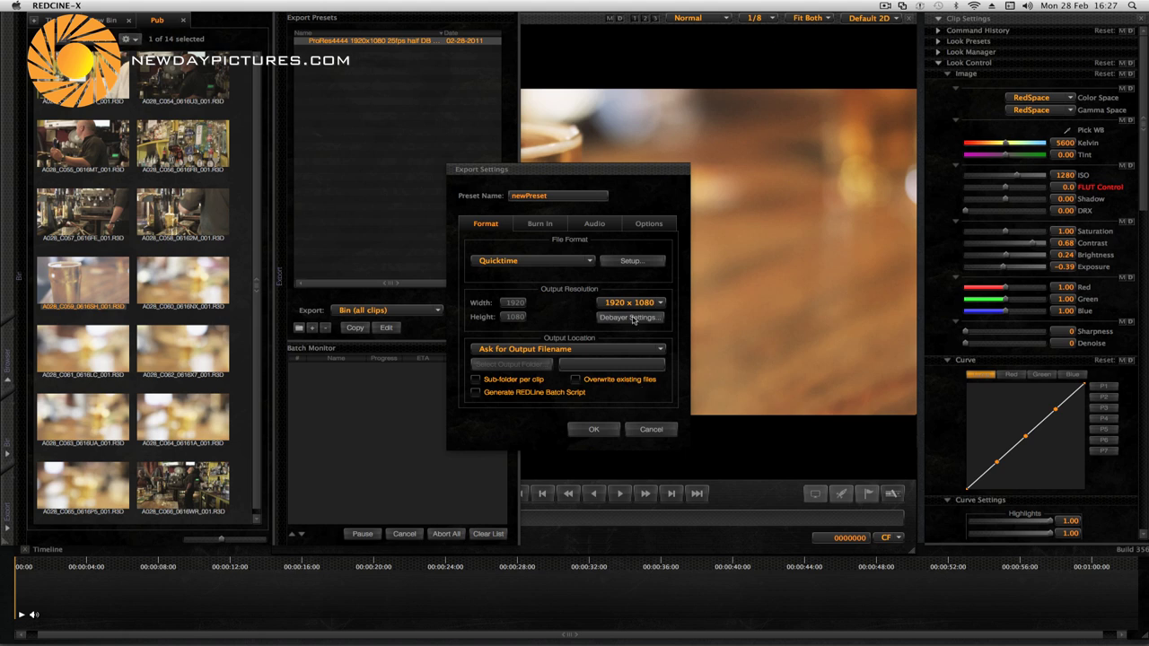
Set 4K debayer quality to 1/2 Premium in Debayer Settings.
{"action": "left_click", "coordinate": [631, 318]}
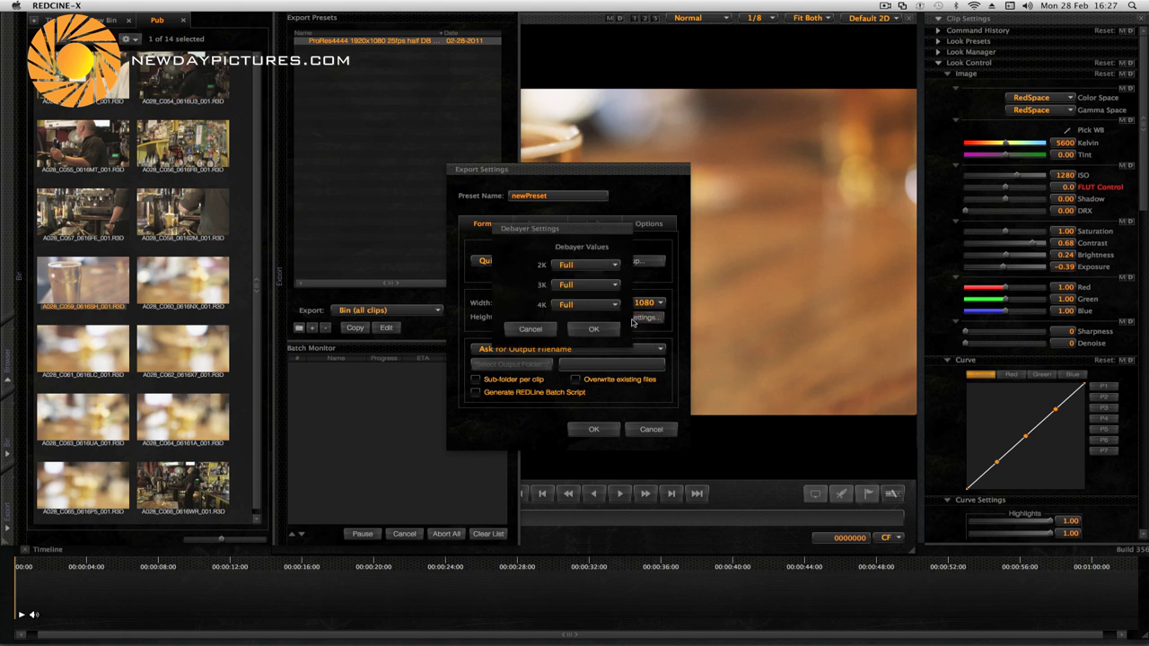
{"action": "left_click", "coordinate": [579, 306]}
{"action": "left_click", "coordinate": [586, 350]}
{"action": "left_click", "coordinate": [595, 330]}
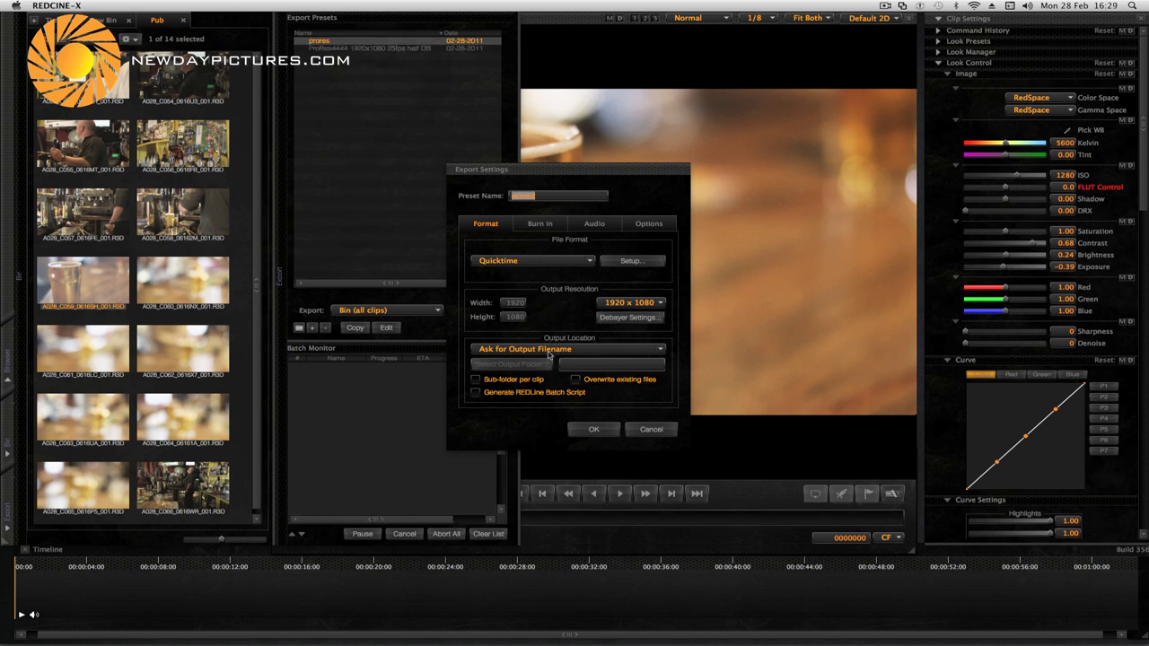
Set the output to 'Output with Clip Filename to Selected Folder', targeting a new 'Red Exports' folder in NDP Media.
{"action": "left_click", "coordinate": [549, 349]}
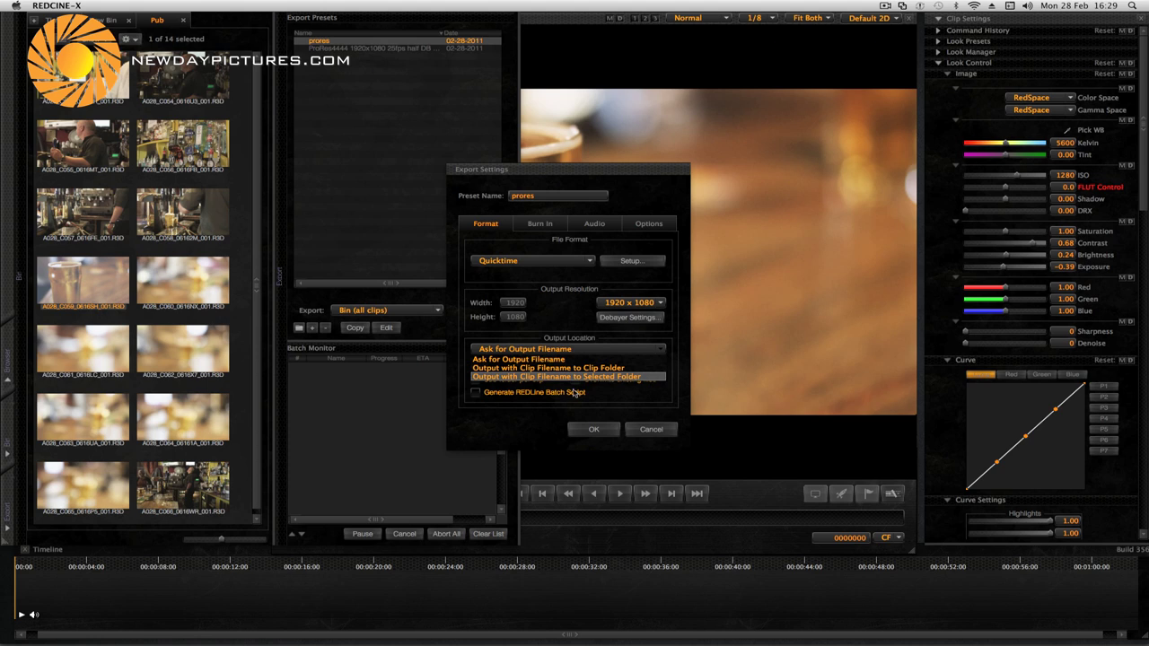
{"action": "left_click", "coordinate": [550, 377]}
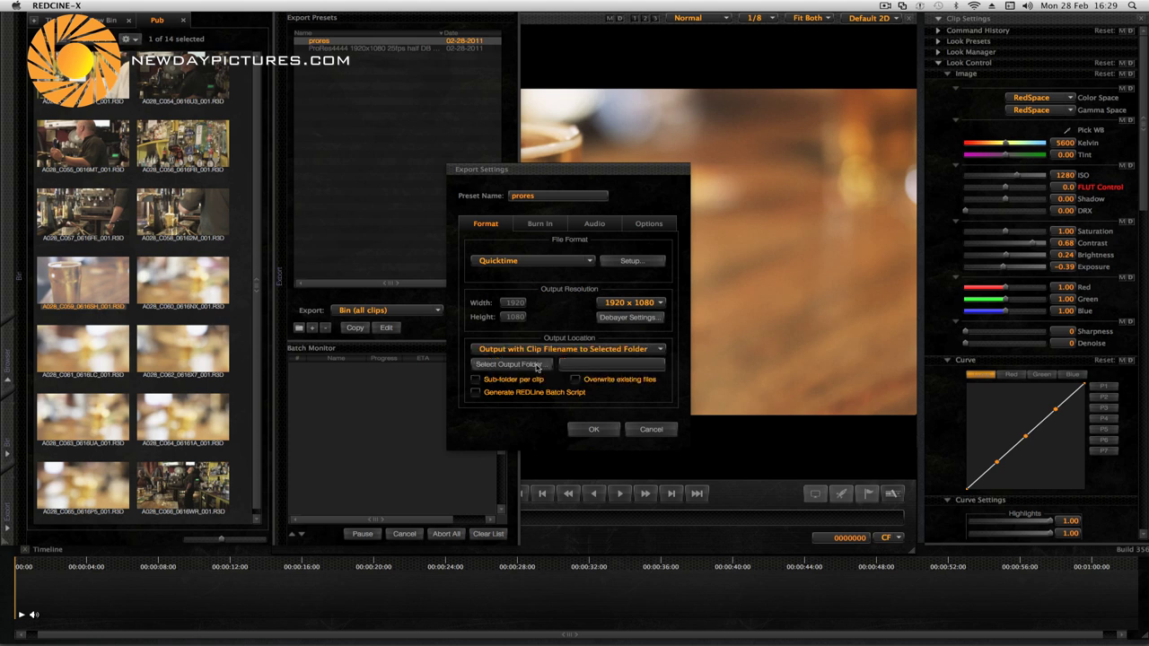
{"action": "left_click", "coordinate": [519, 364]}
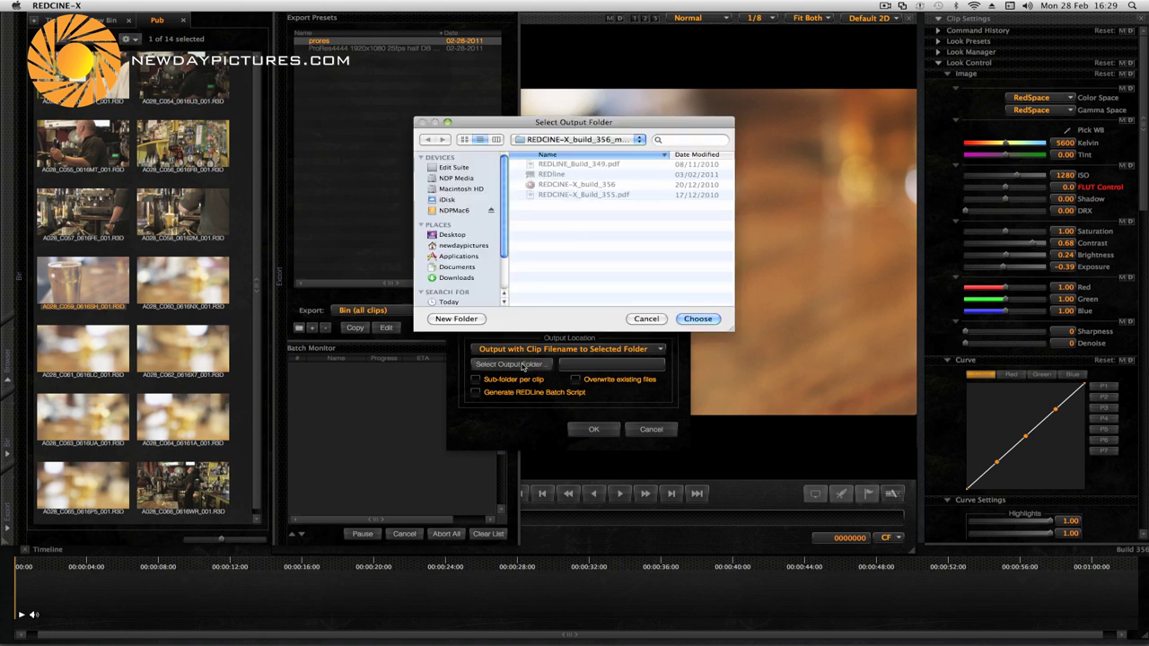
{"action": "left_click", "coordinate": [456, 319]}
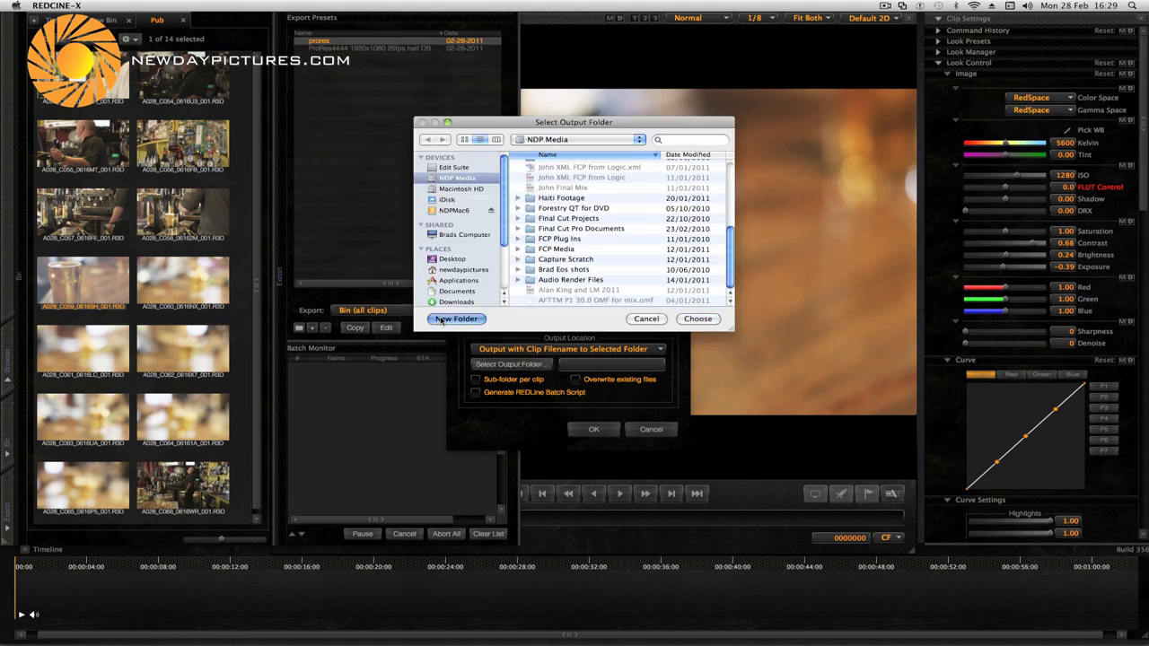
{"action": "key", "text": "BackSpace"}
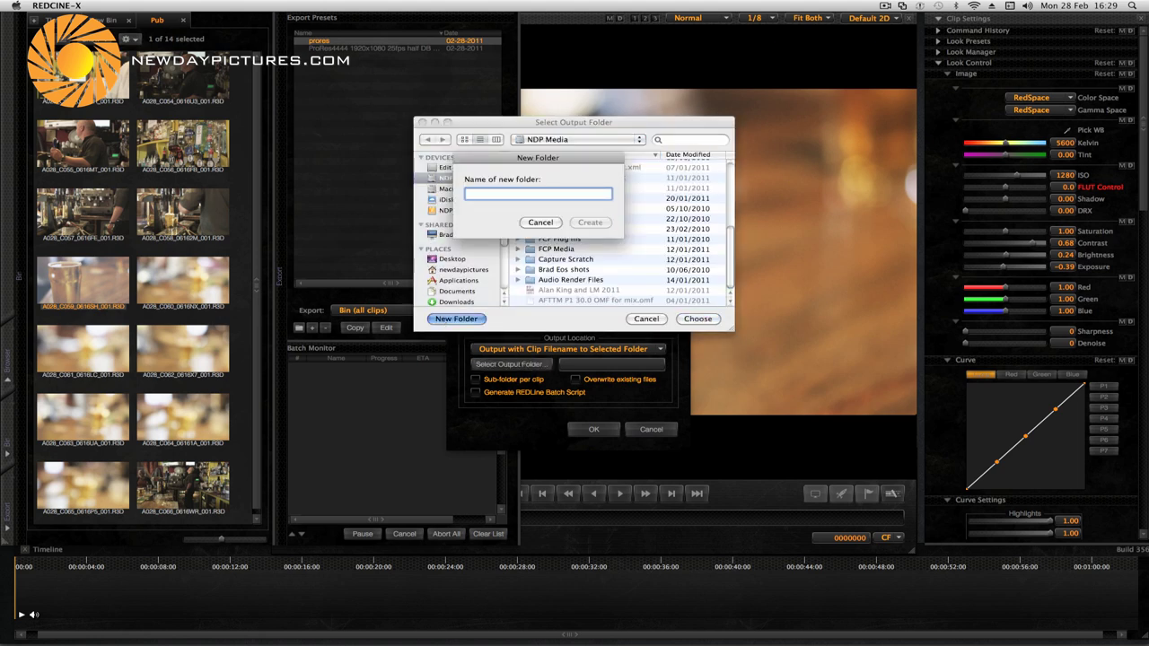
{"action": "type", "text": "Red Expo"}
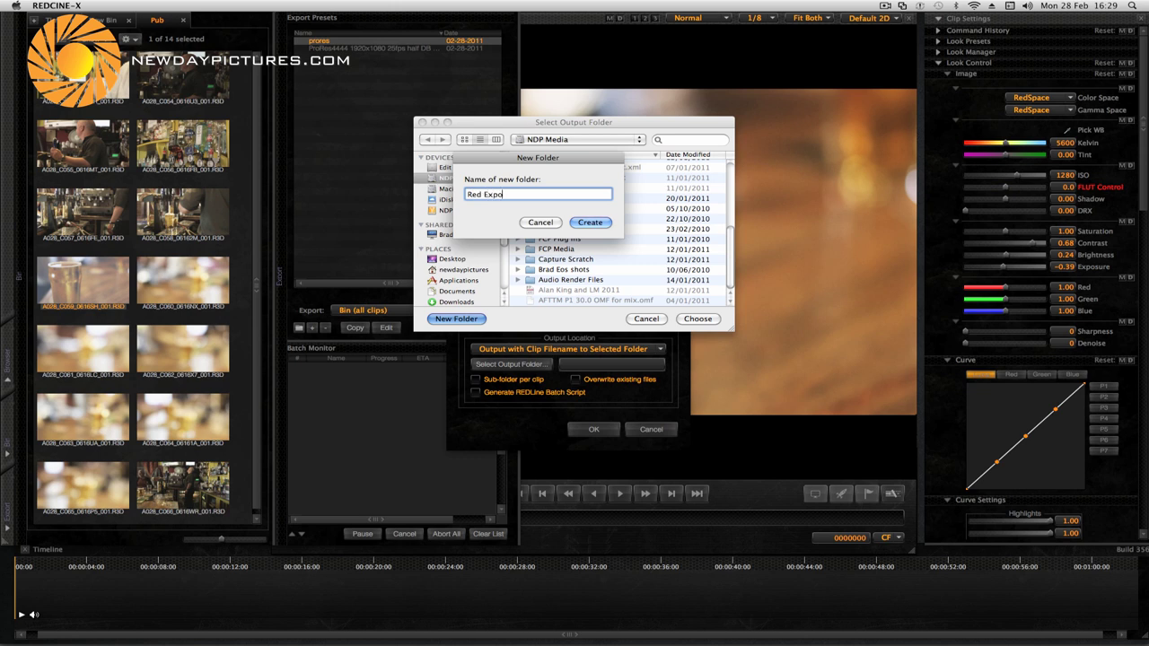
{"action": "type", "text": "rts"}
{"action": "key", "text": "Return"}
{"action": "left_click", "coordinate": [692, 320]}
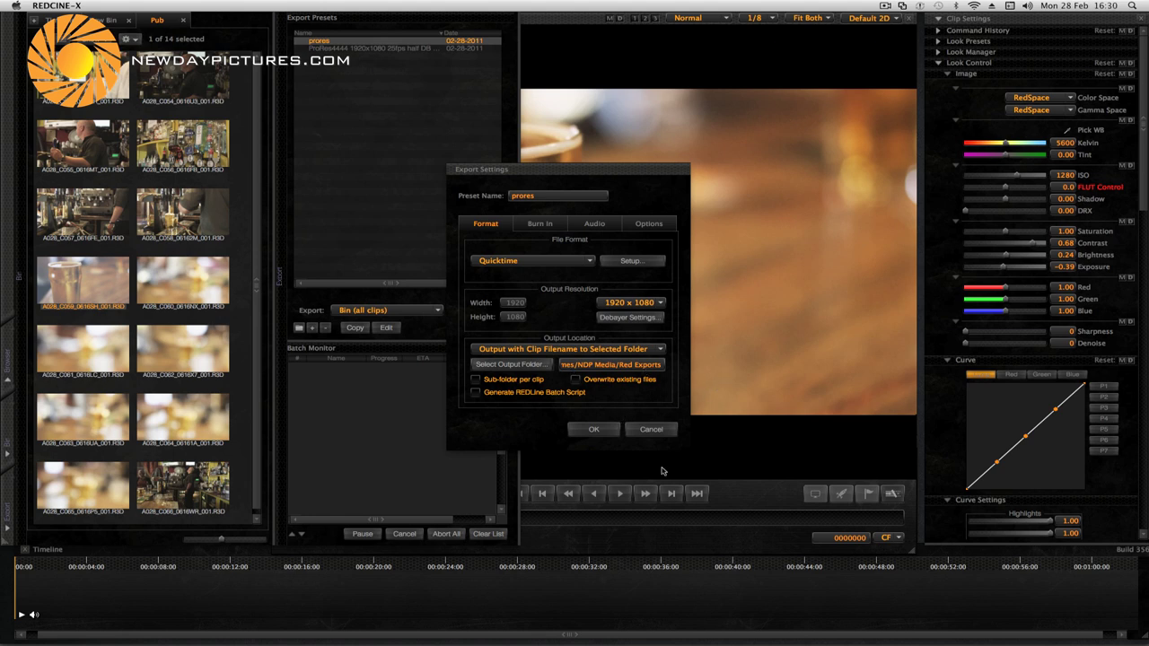
Save the prores preset and export clip A028_C059_0616SH_001 using the Clip in Player option.
{"action": "left_click", "coordinate": [594, 430]}
{"action": "left_click", "coordinate": [368, 310]}
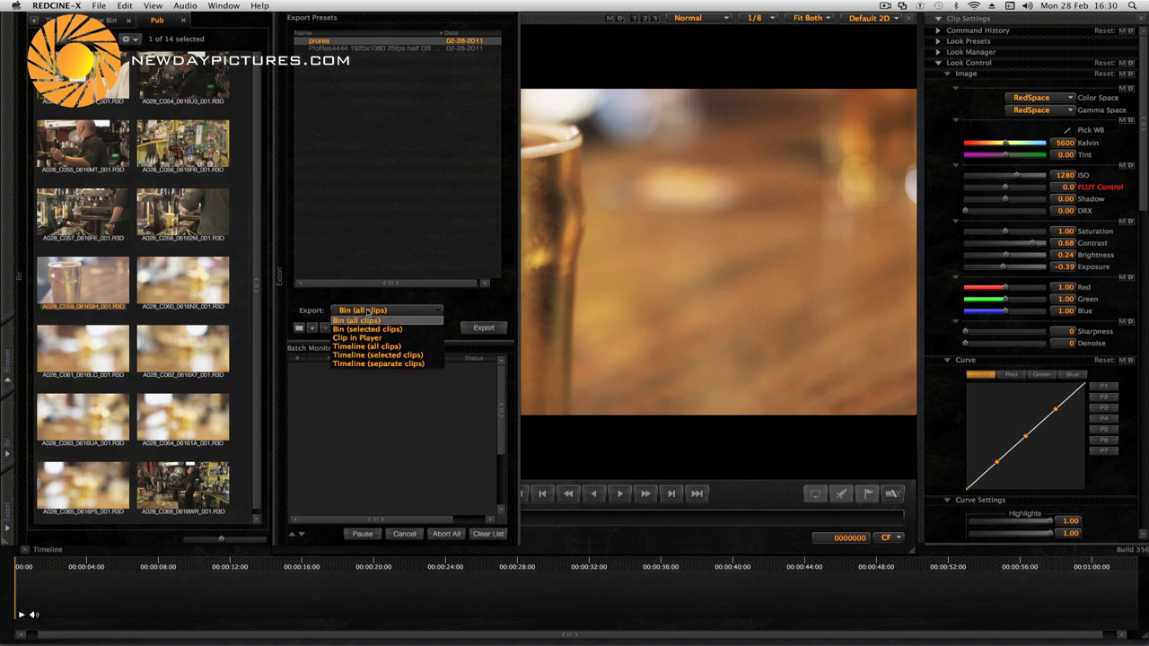
{"action": "left_click", "coordinate": [359, 337]}
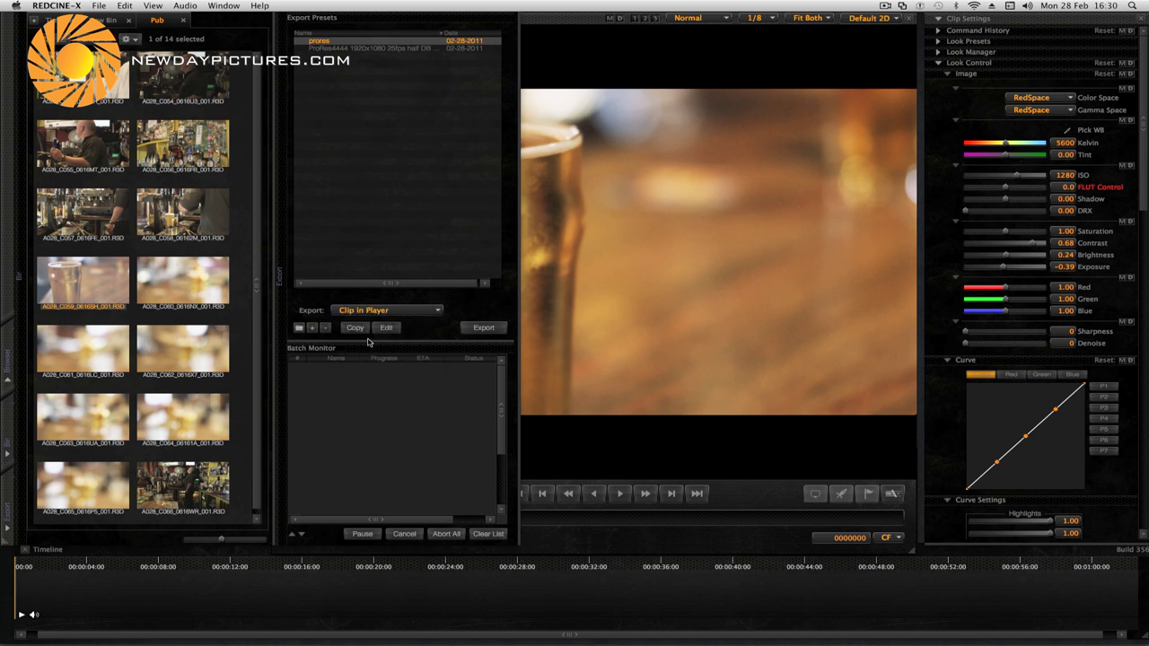
{"action": "left_click", "coordinate": [483, 328]}
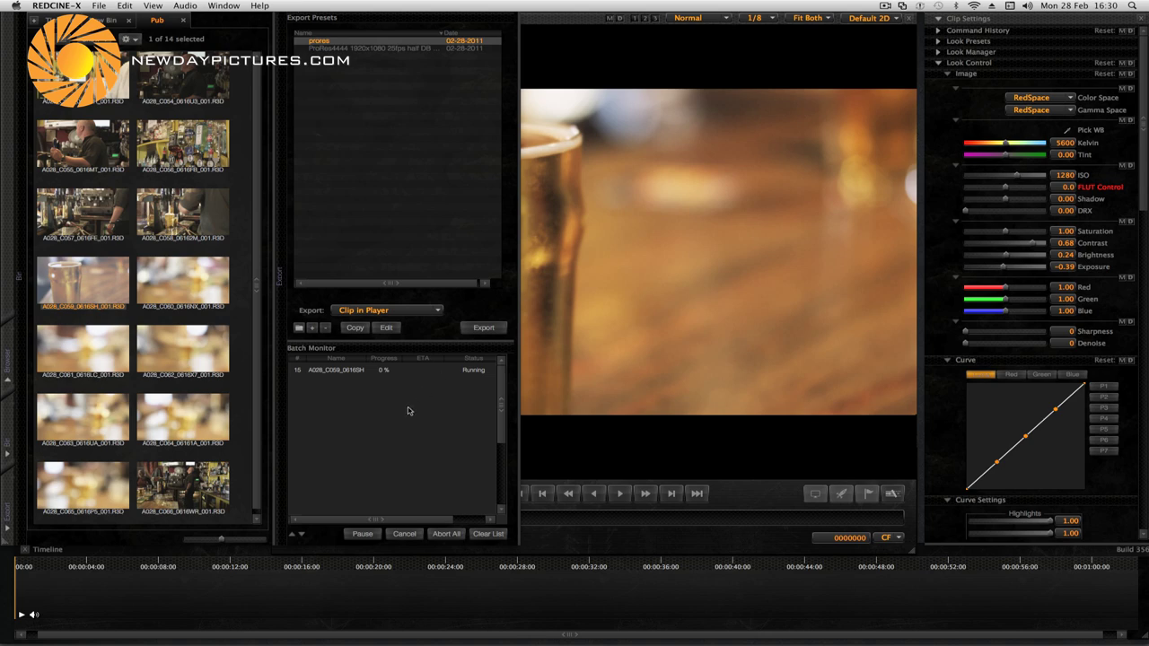